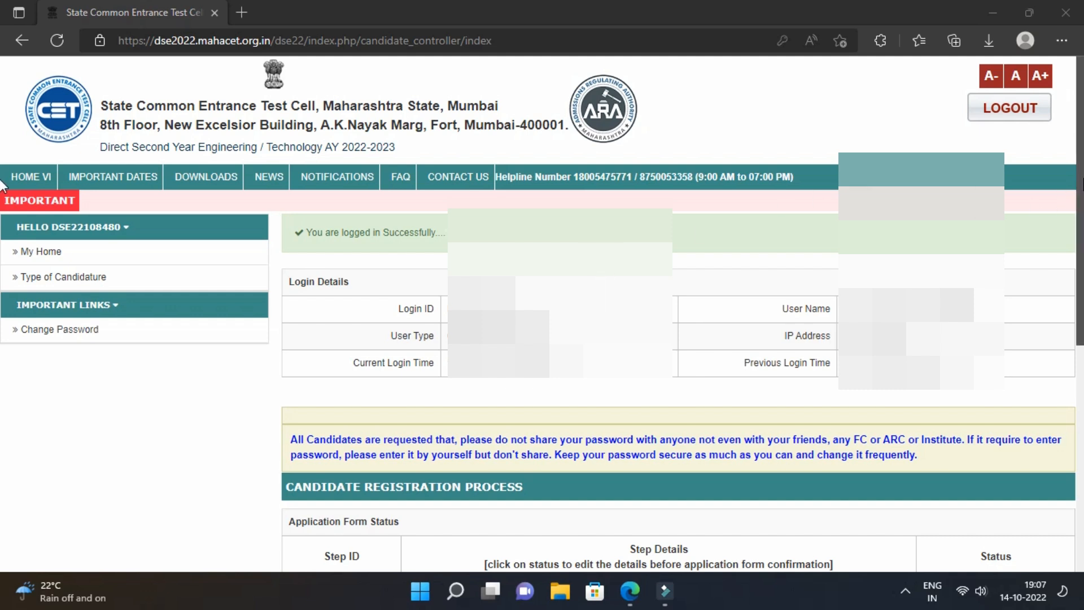
Open the Type of Candidature page from the sidebar.
scroll(3, 249, down, 4)
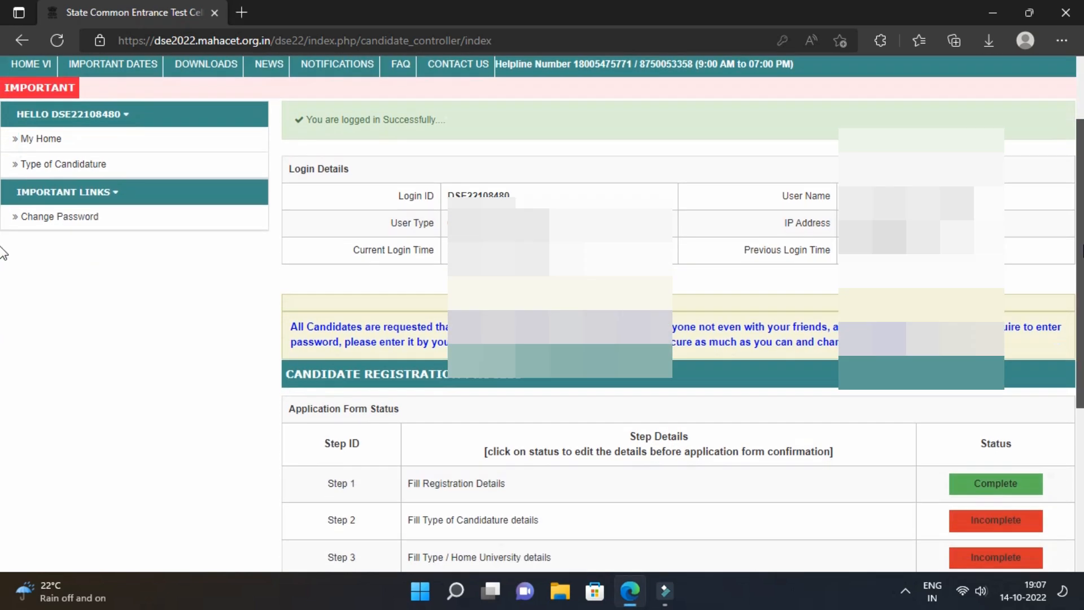
scroll(2, 310, down, 3)
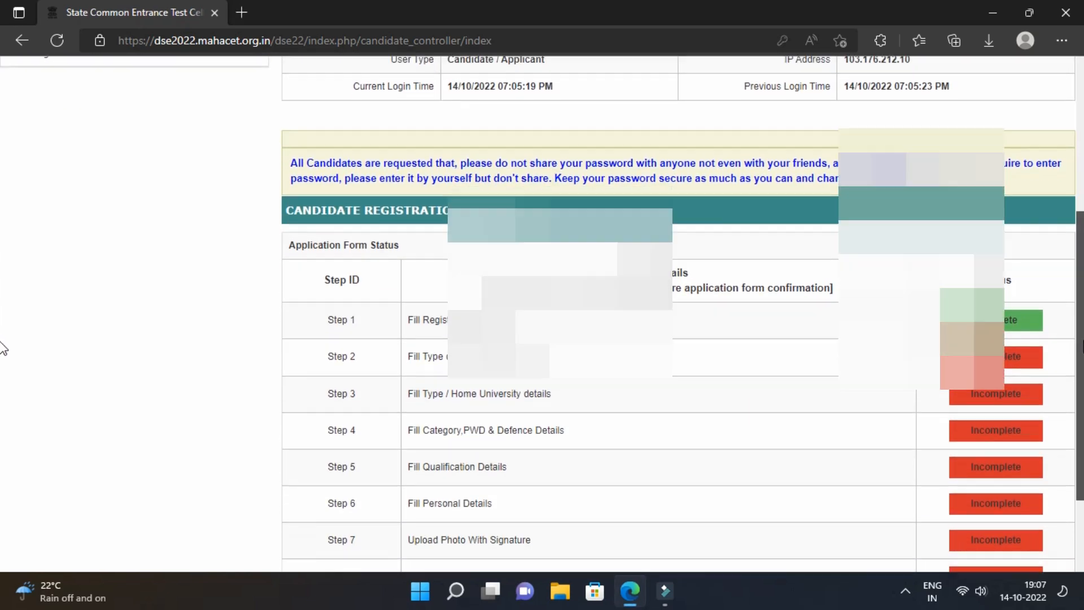
scroll(2, 396, down, 1)
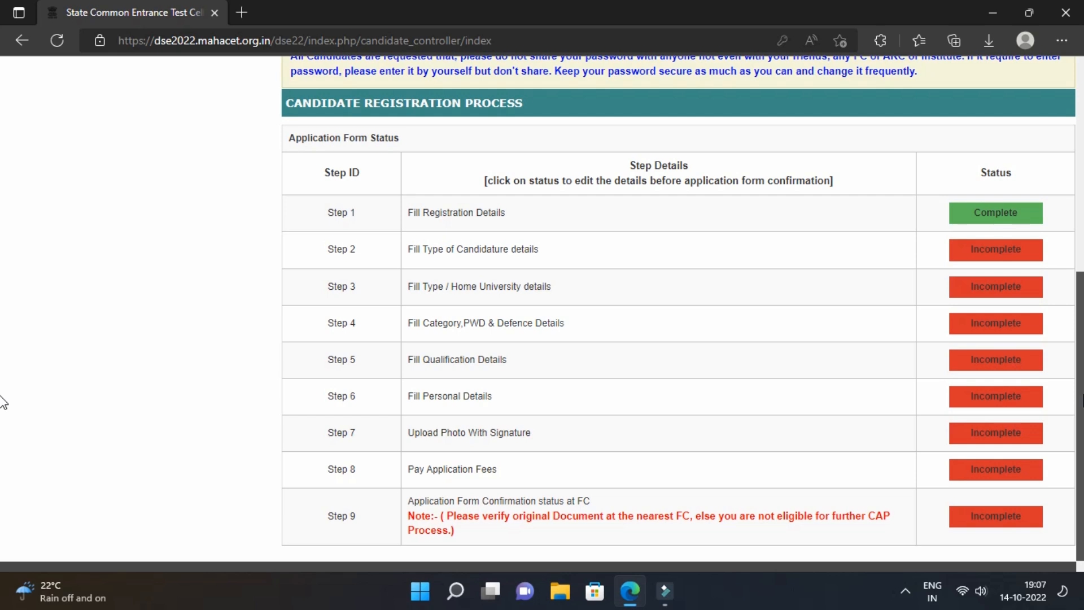
scroll(3, 402, up, 7)
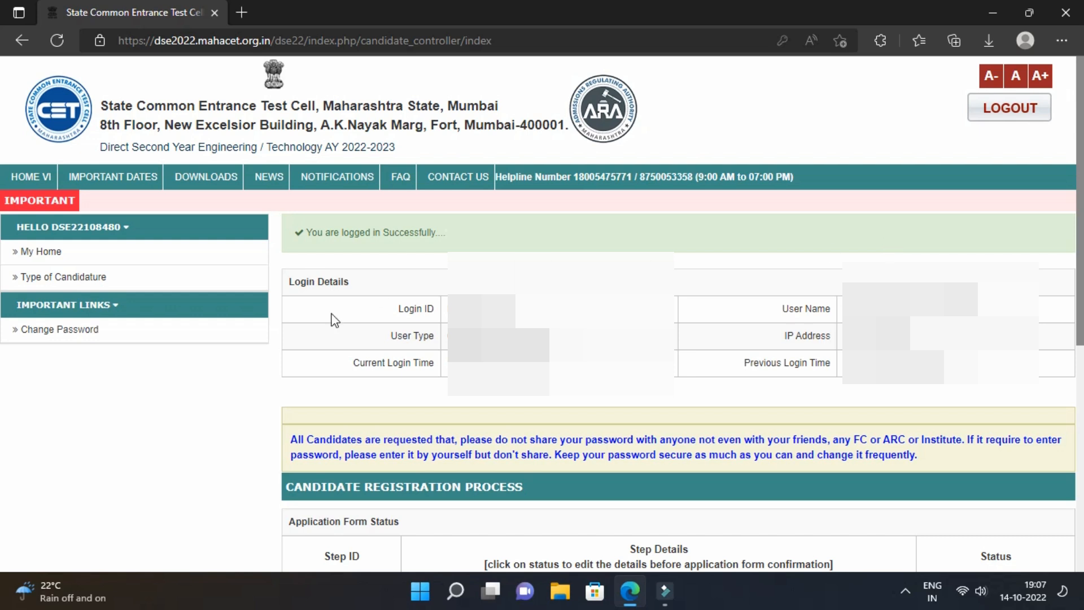
click(85, 276)
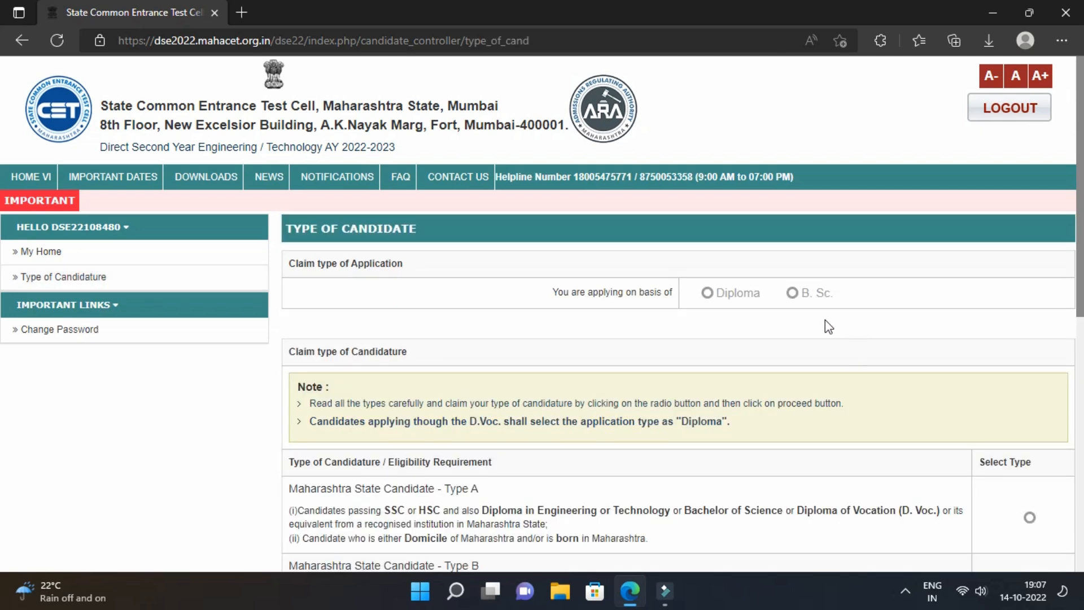
scroll(709, 327, down, 1)
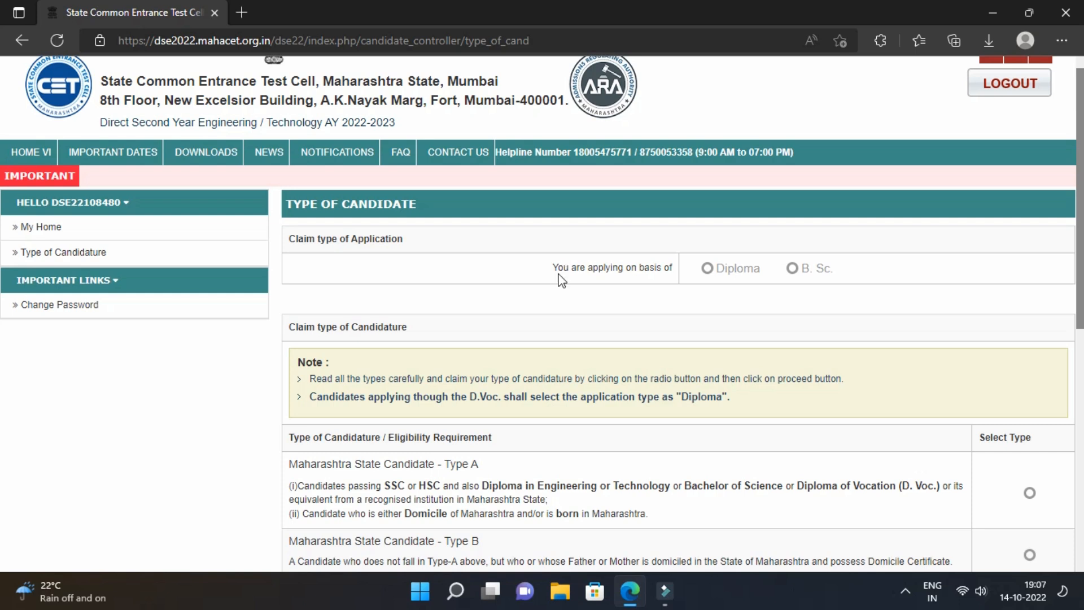
Choose Diploma as the basis of the application.
drag(553, 269, 673, 268)
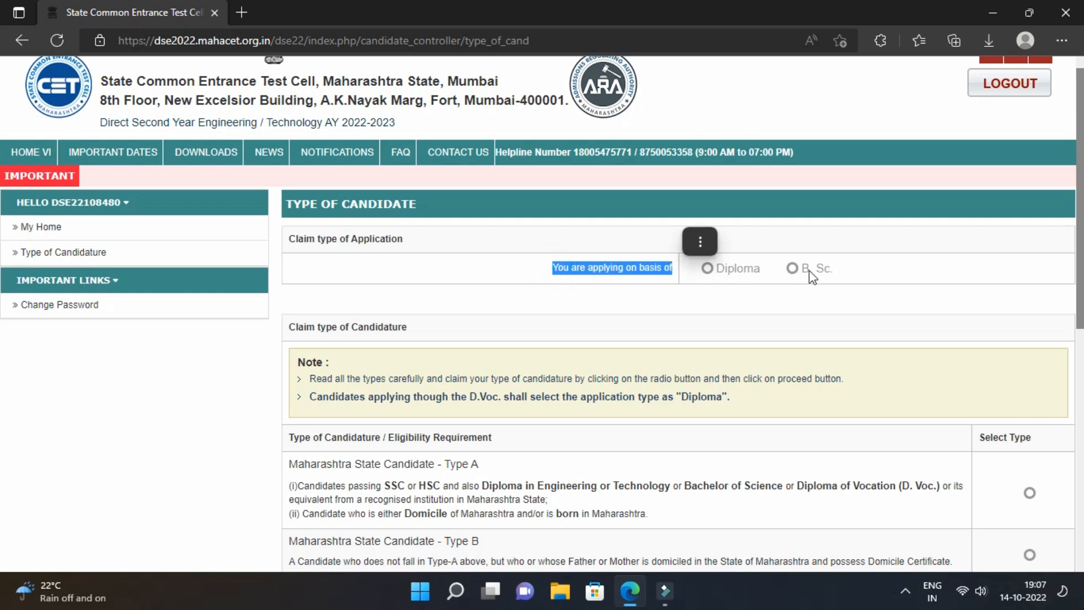
click(623, 269)
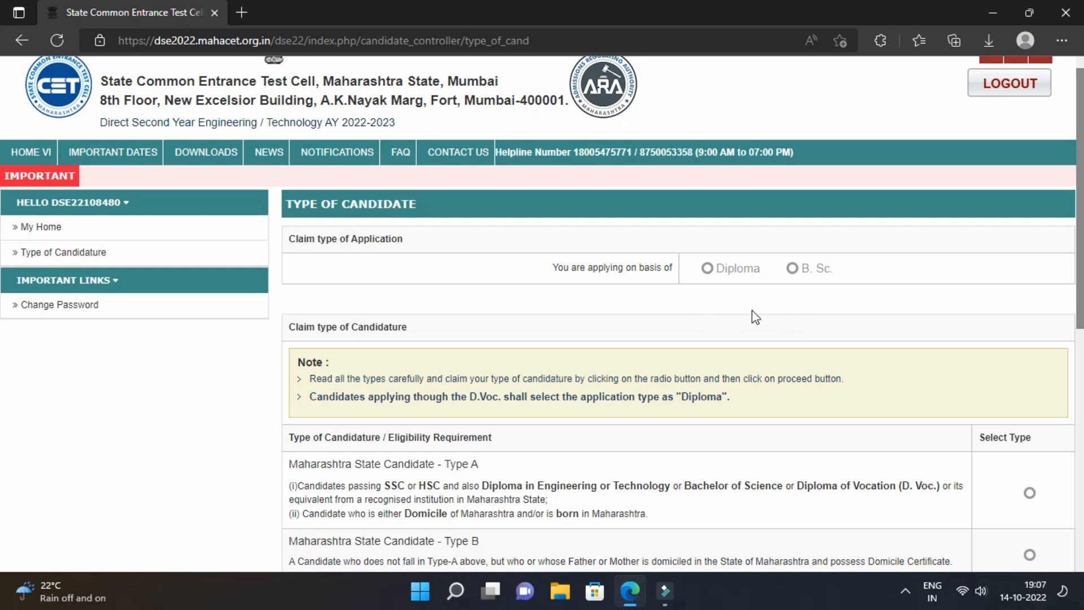
click(710, 271)
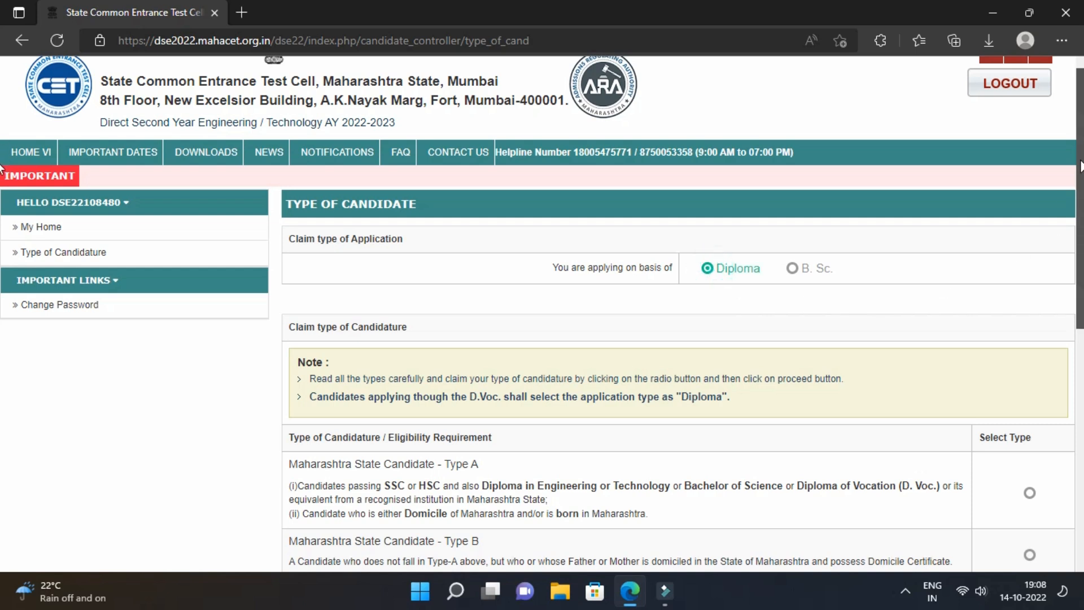
scroll(1075, 227, down, 3)
scroll(1074, 227, down, 3)
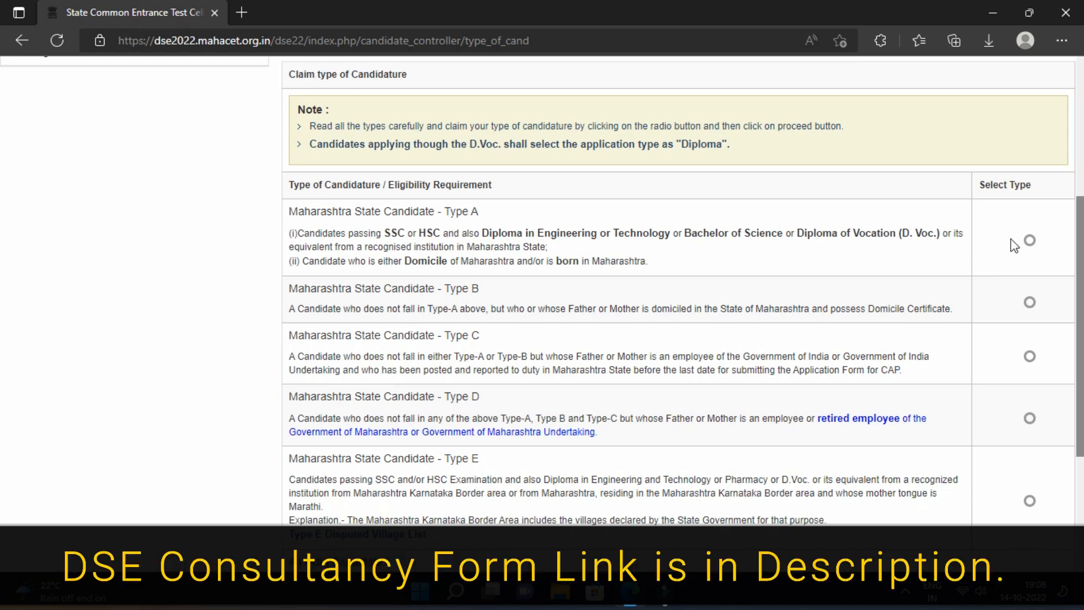
Select Maharashtra State Candidate Type A, reviewing the Type E and All India headings.
click(1030, 241)
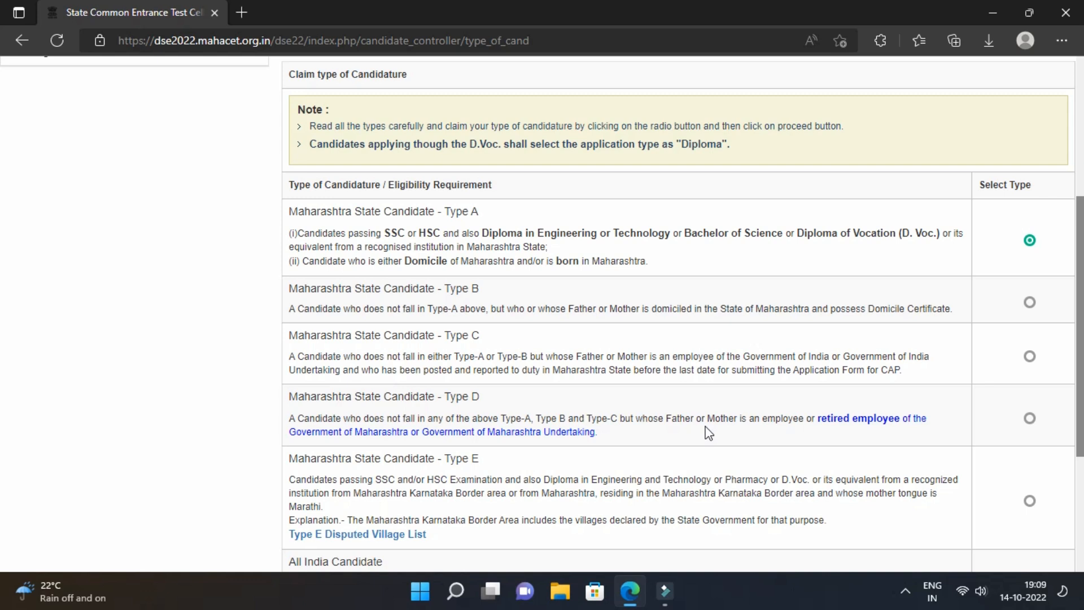
scroll(734, 395, down, 2)
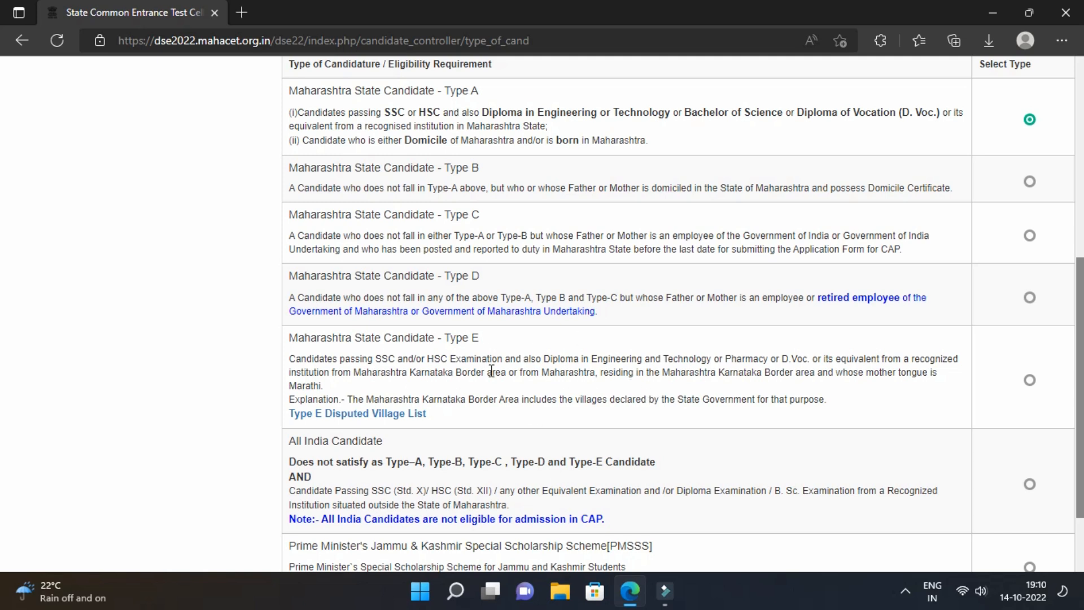
drag(446, 338, 494, 340)
click(520, 340)
scroll(457, 364, down, 3)
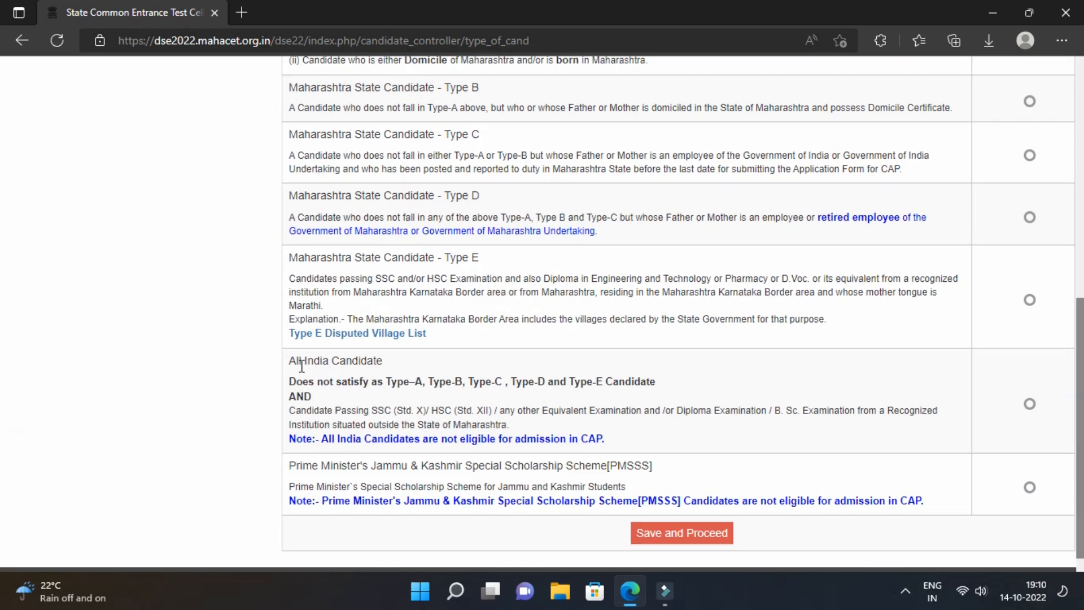
drag(290, 362, 385, 362)
click(442, 366)
Save the Type A candidature choice and proceed.
scroll(1070, 312, up, 5)
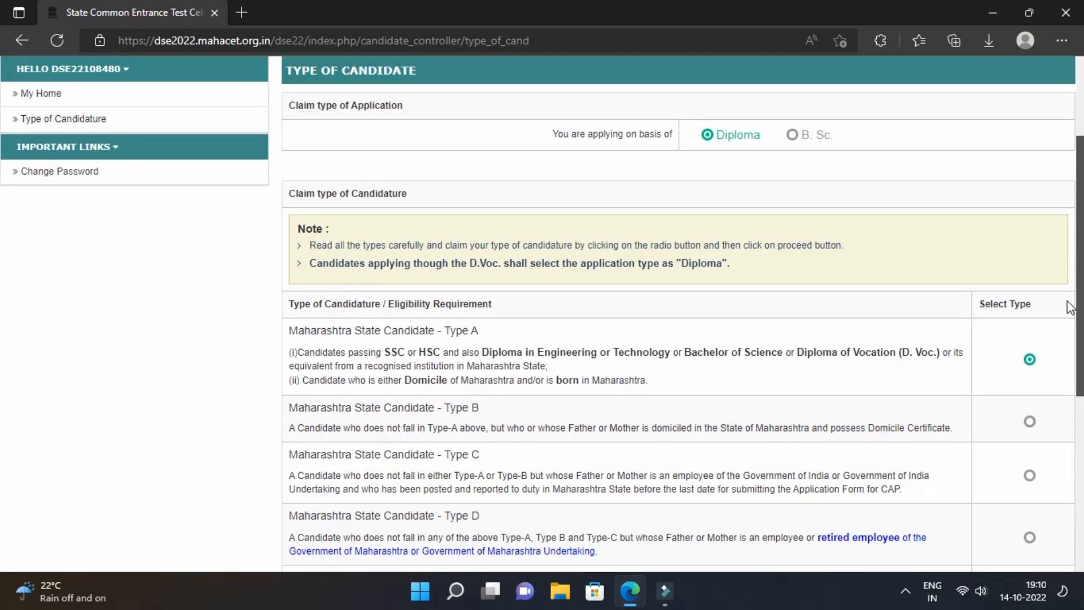
scroll(1070, 308, down, 2)
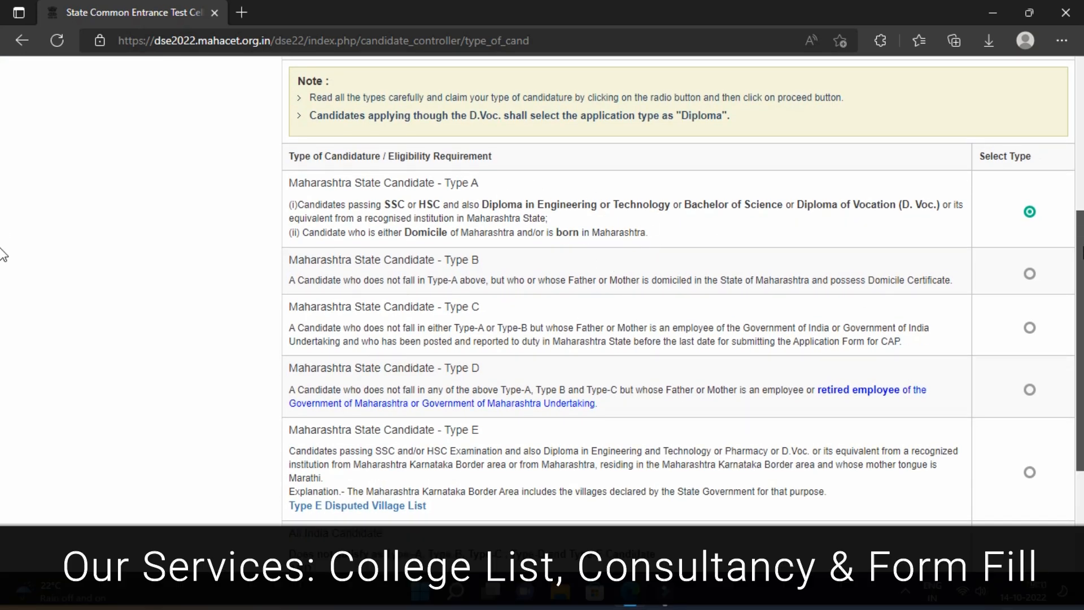
scroll(3, 255, down, 3)
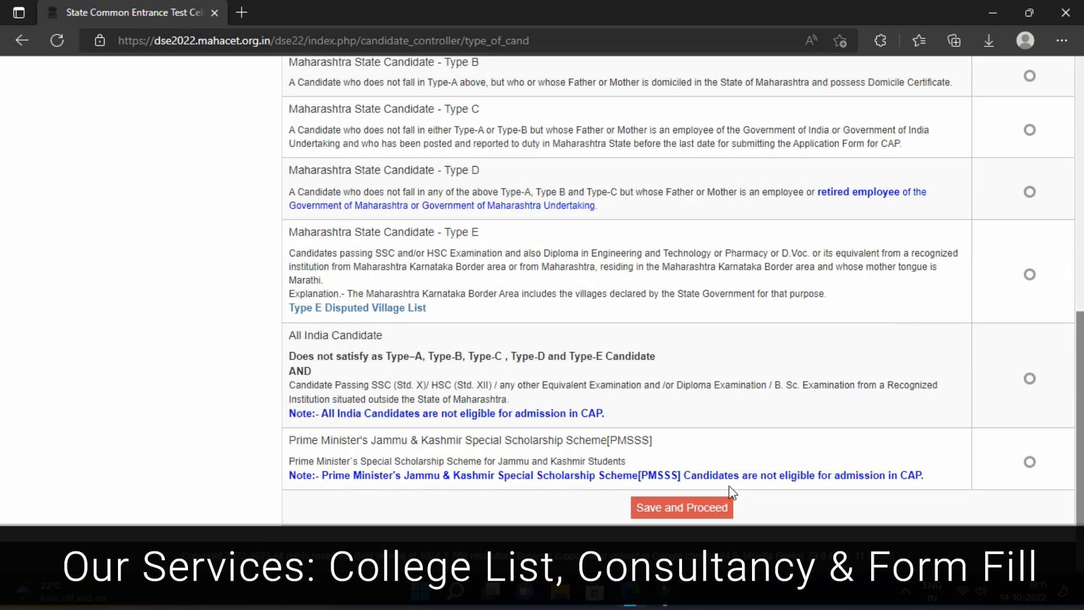
click(683, 517)
Confirm the saved candidature type and move to the district fields.
click(619, 128)
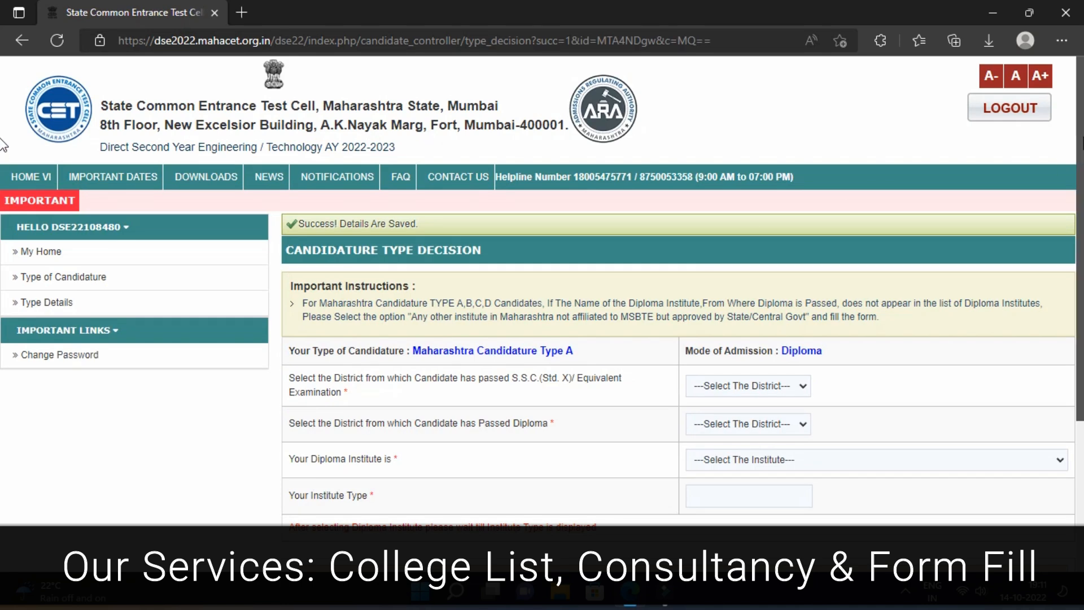
scroll(2, 170, down, 1)
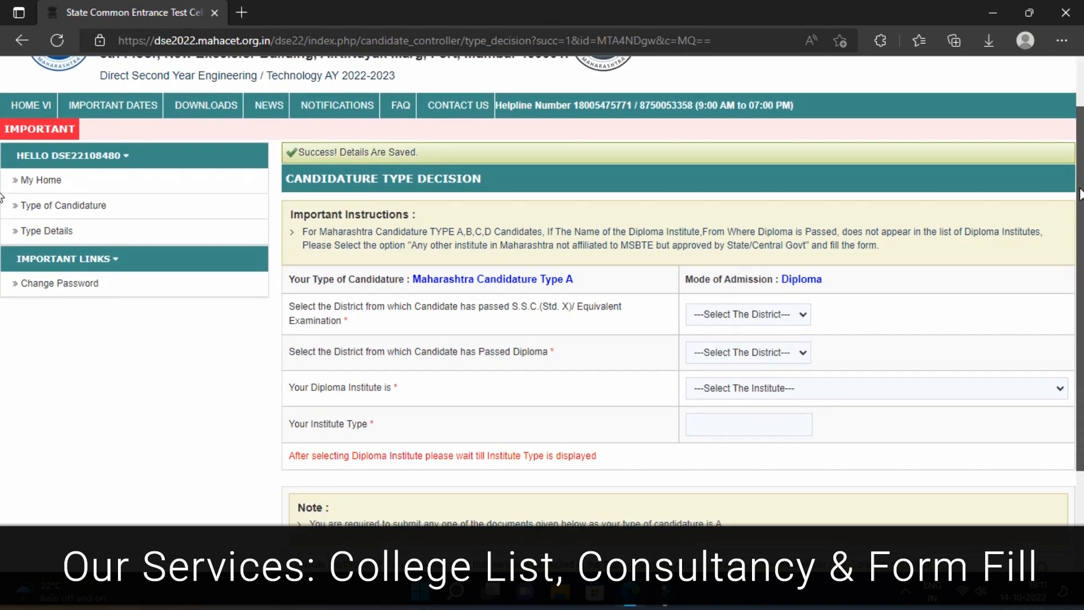
scroll(2, 197, down, 1)
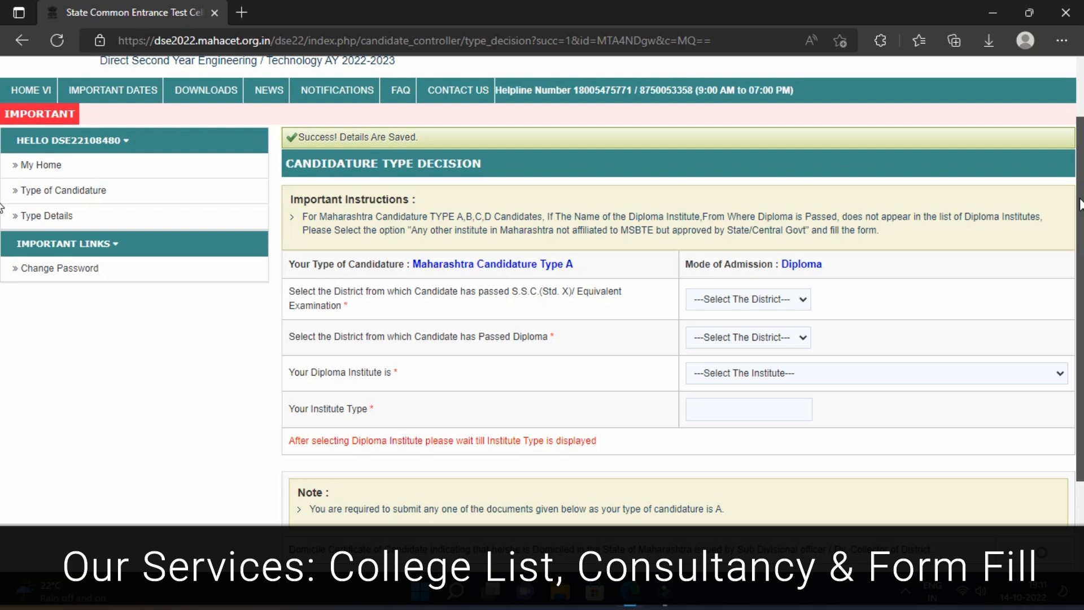
scroll(2, 206, down, 1)
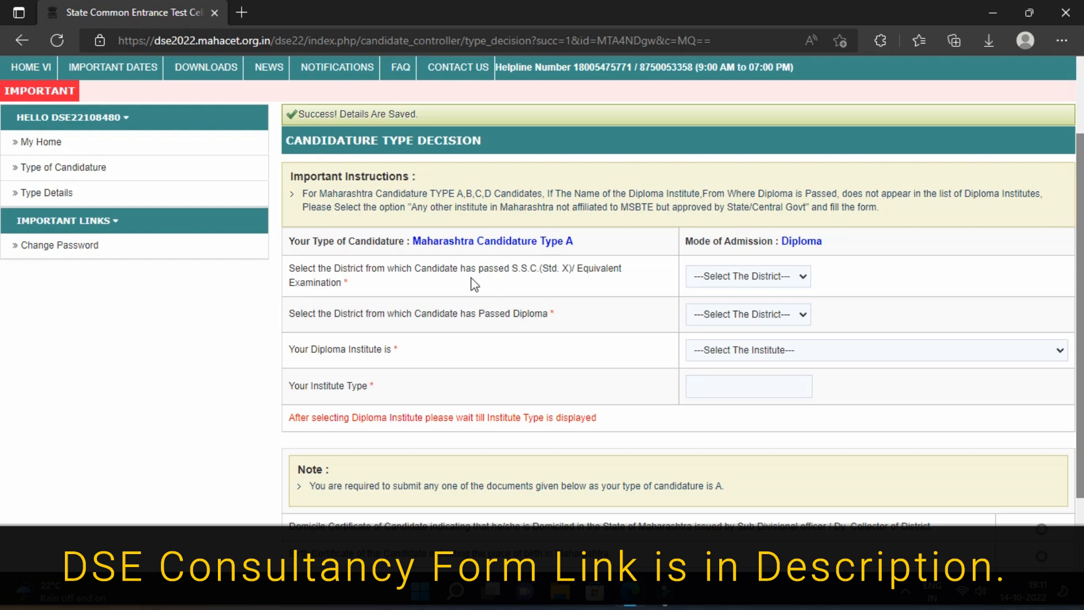
Set both the S.S.C. passing district and the diploma district to Pune.
click(732, 276)
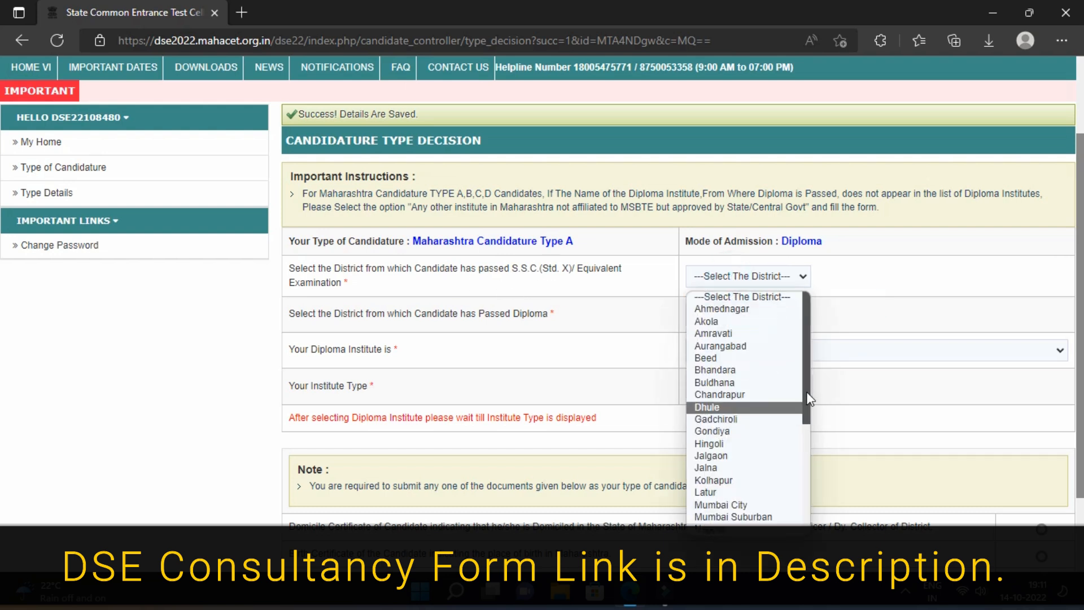
drag(806, 370, 802, 449)
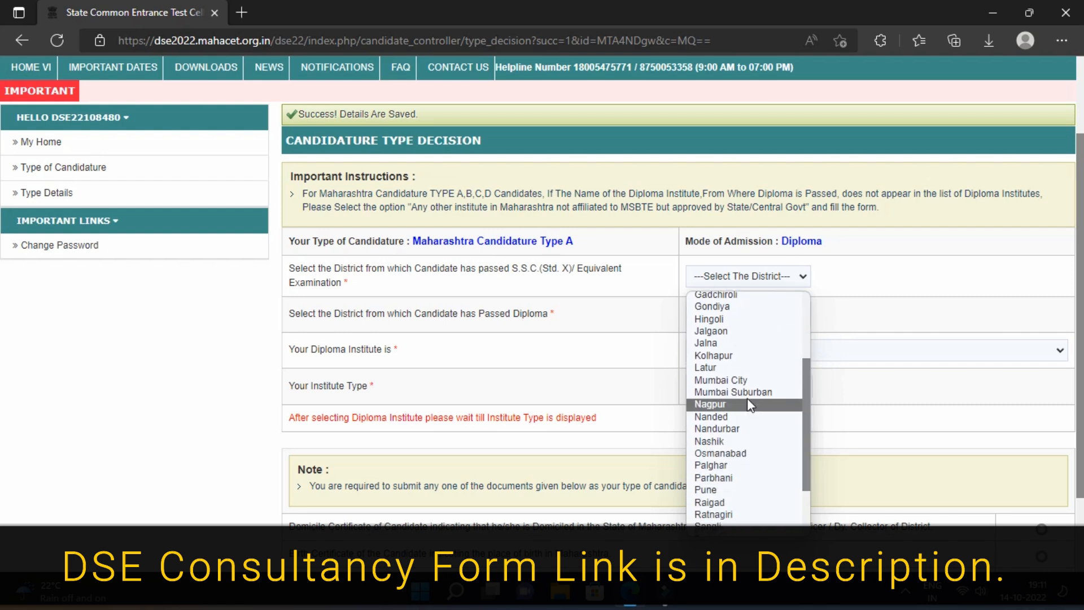
click(727, 491)
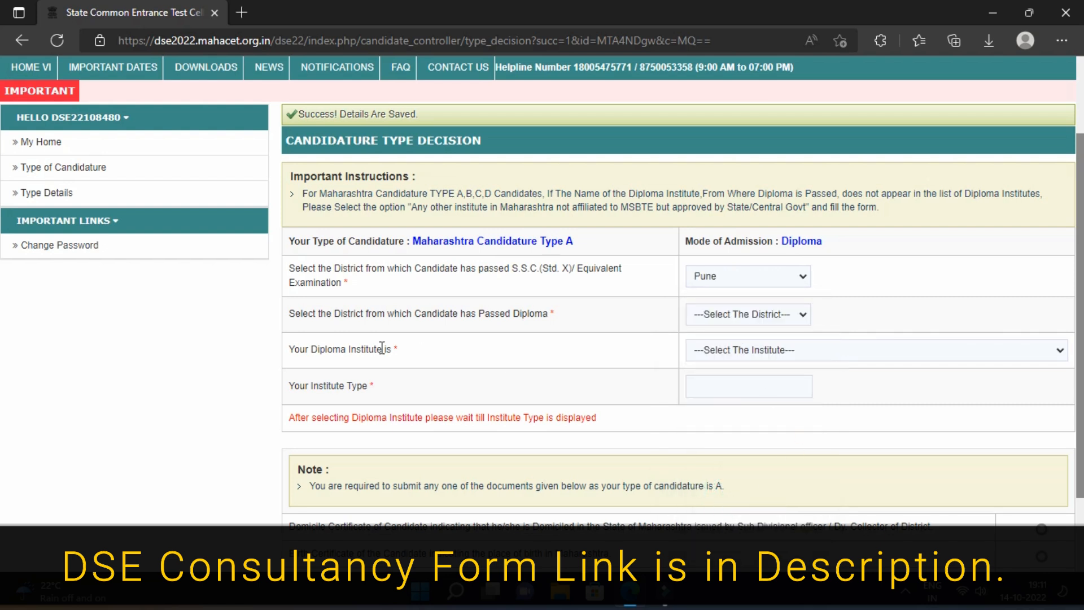
click(748, 314)
click(732, 223)
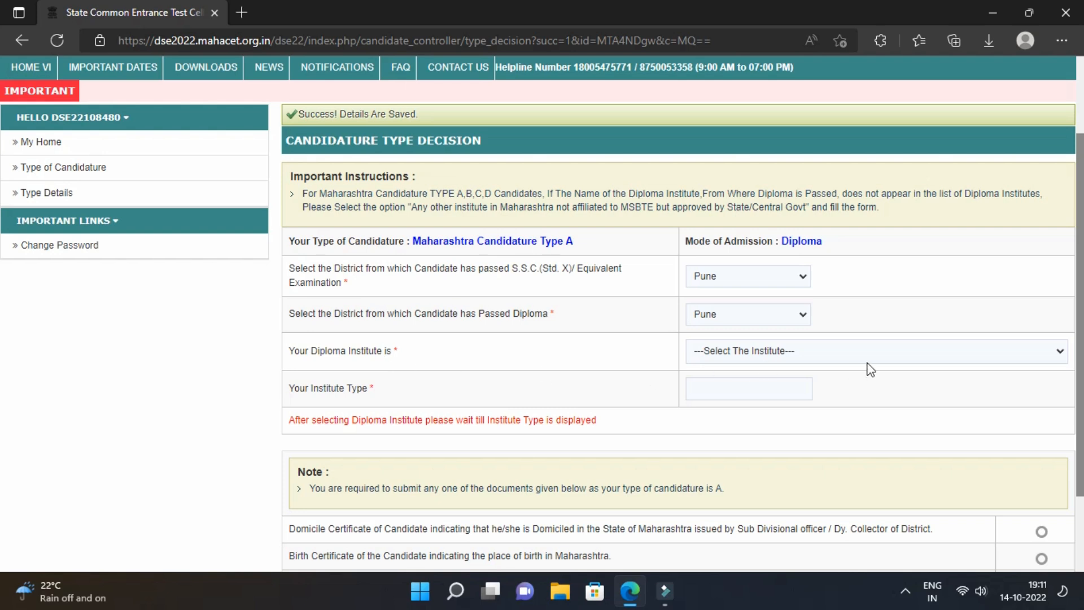
Select institute 6417 Seth R G S Institute of Technology as the diploma institute.
click(817, 352)
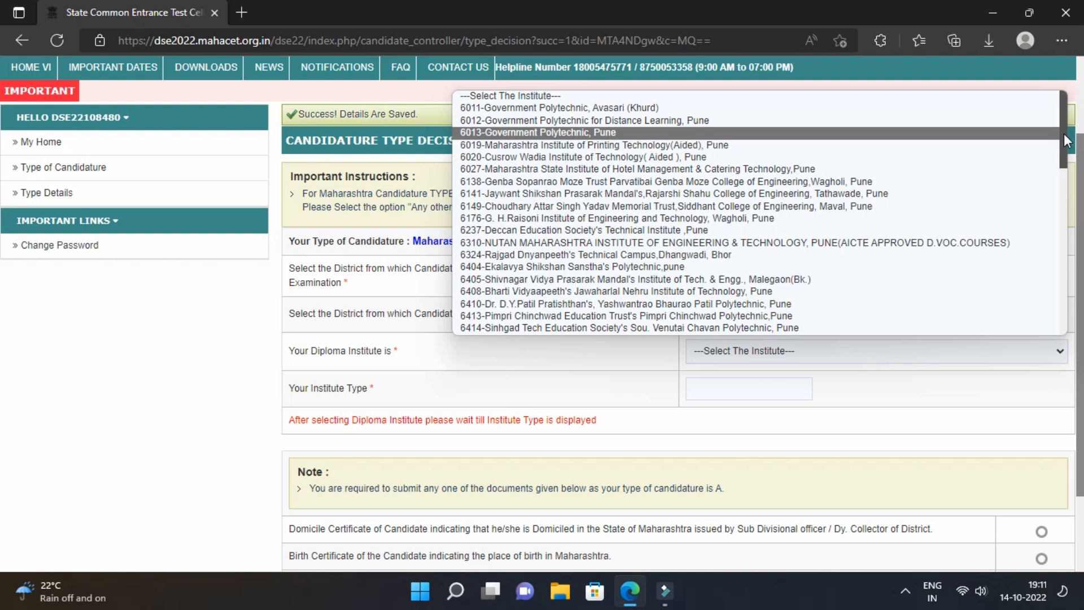
drag(1064, 133, 1061, 160)
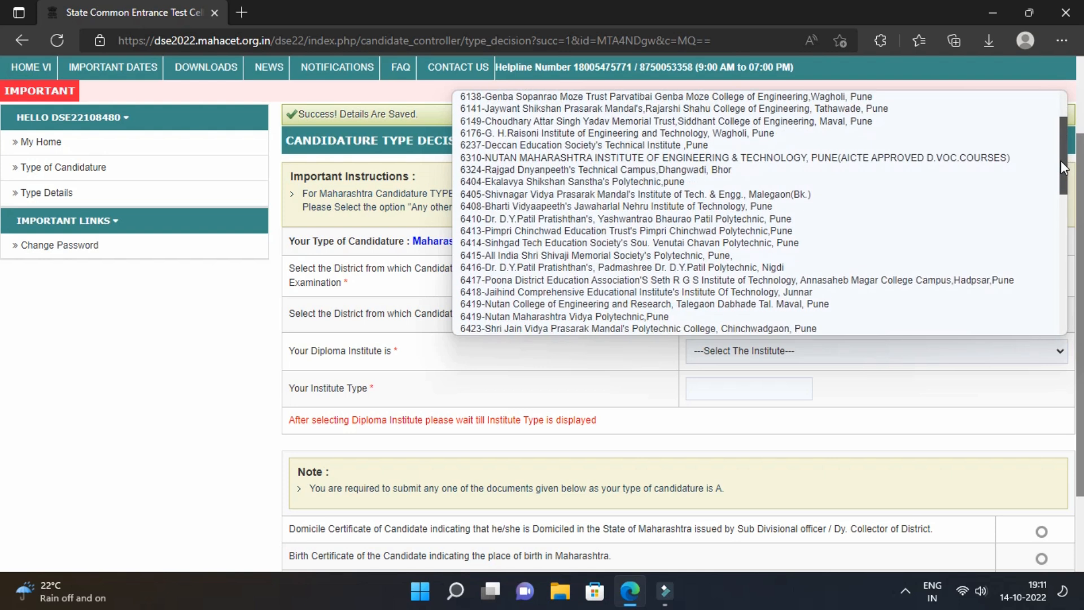
click(642, 280)
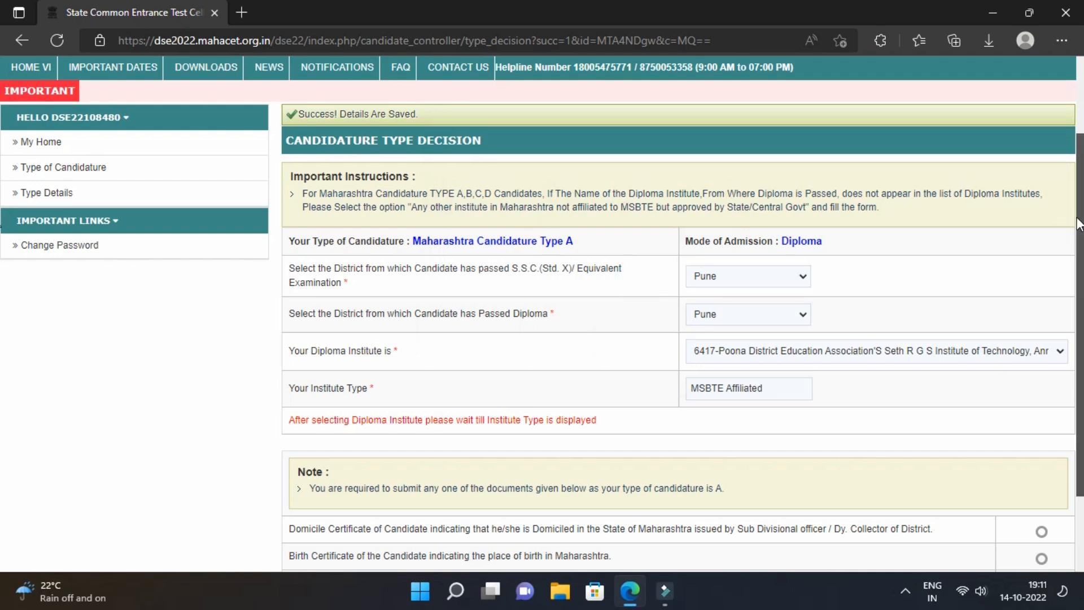
drag(1078, 224, 1075, 249)
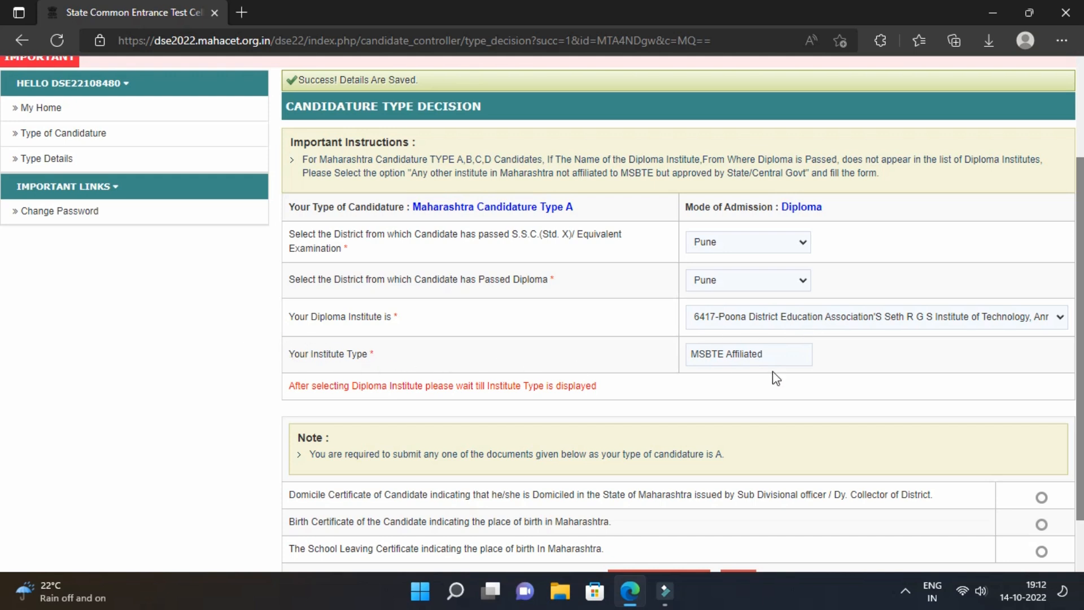
Choose School Leaving Certificate as birthplace proof, then save and confirm the candidature details.
scroll(746, 359, down, 2)
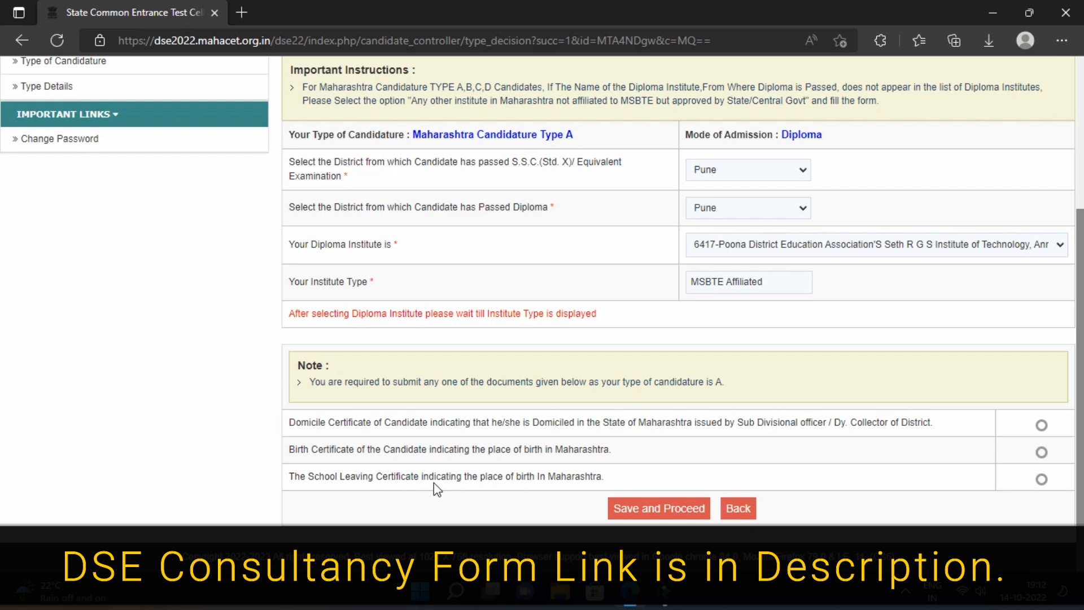
click(1042, 480)
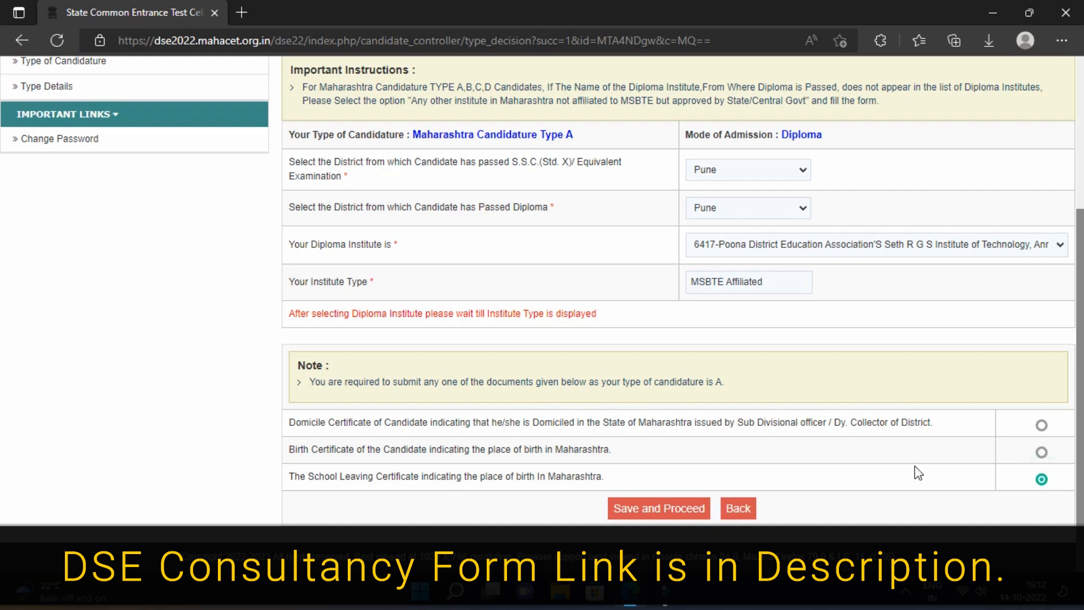
click(651, 511)
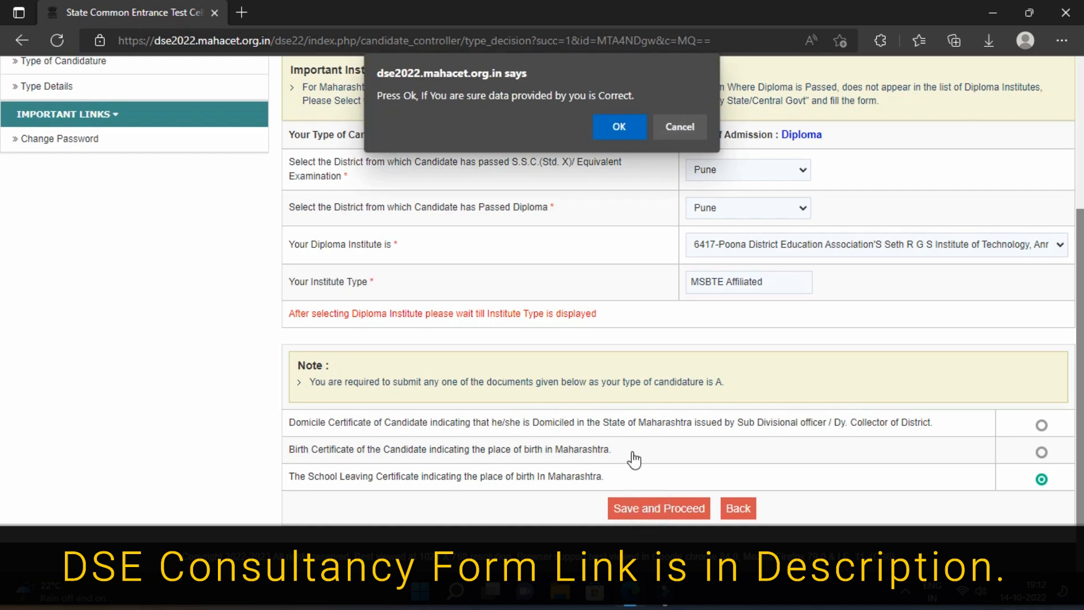
click(621, 128)
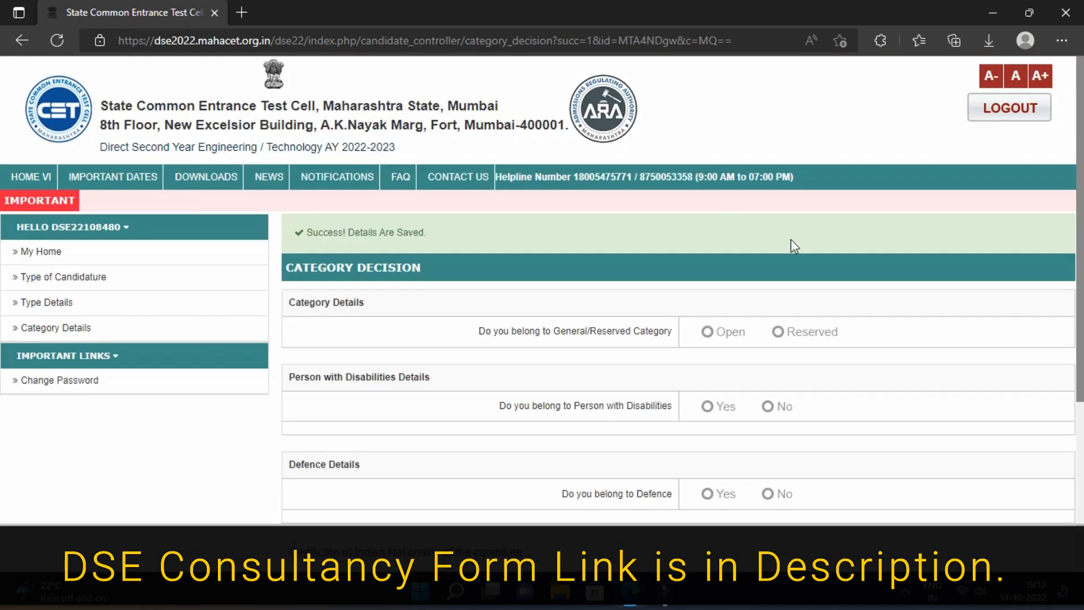
Set the category to Open with No for disability and No for defence.
drag(1079, 152, 1080, 234)
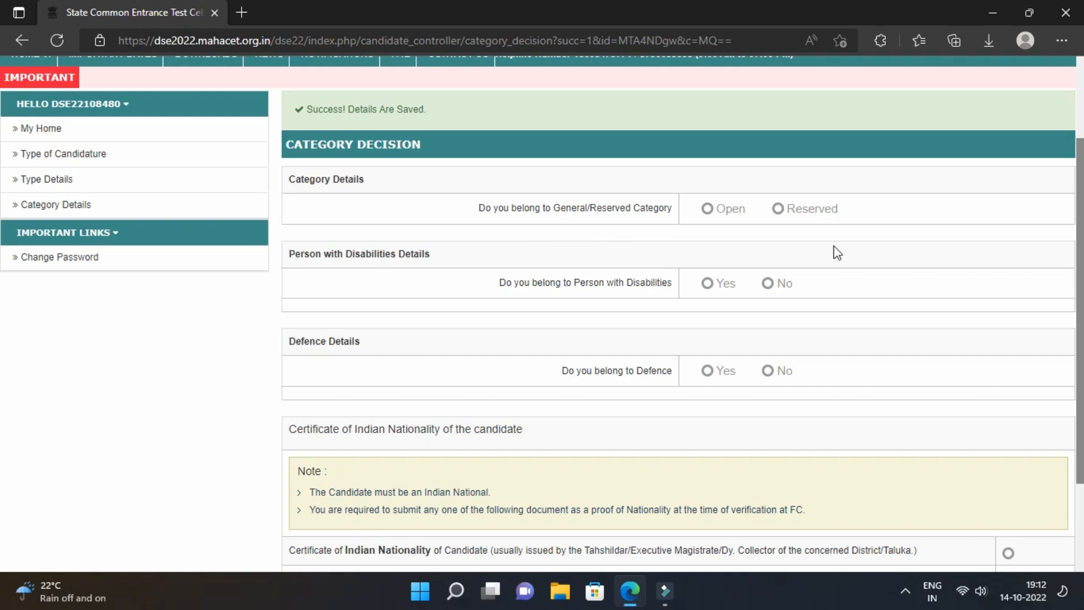
click(708, 208)
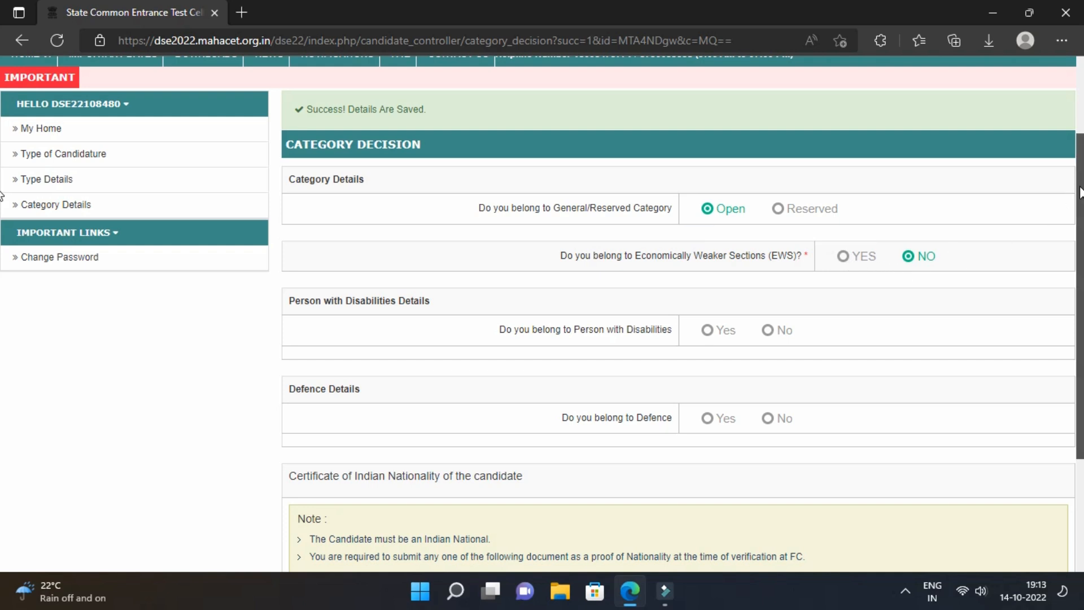
scroll(1079, 192, down, 2)
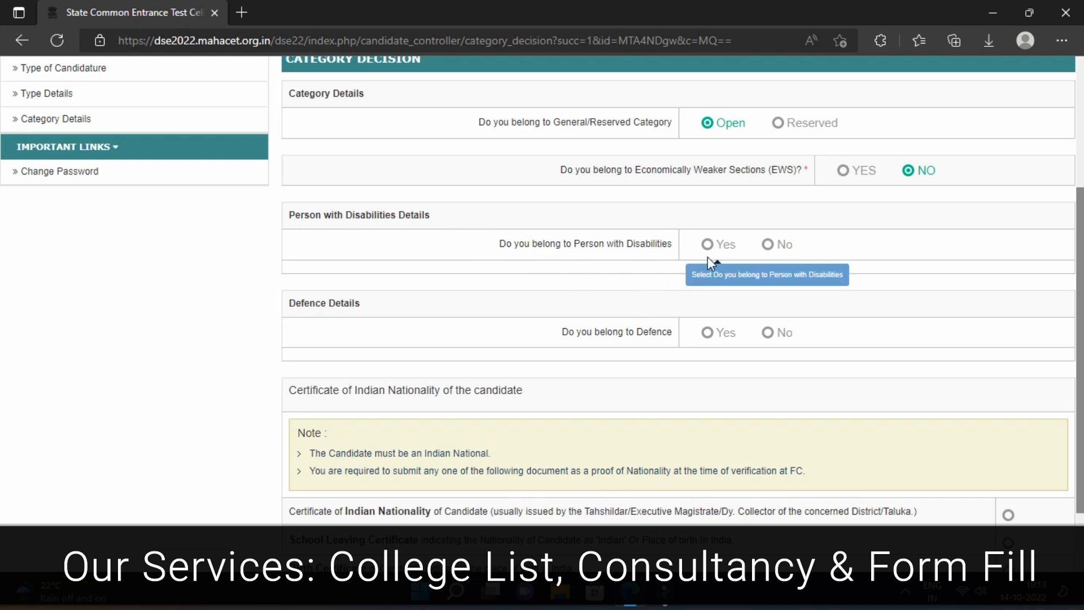
click(767, 244)
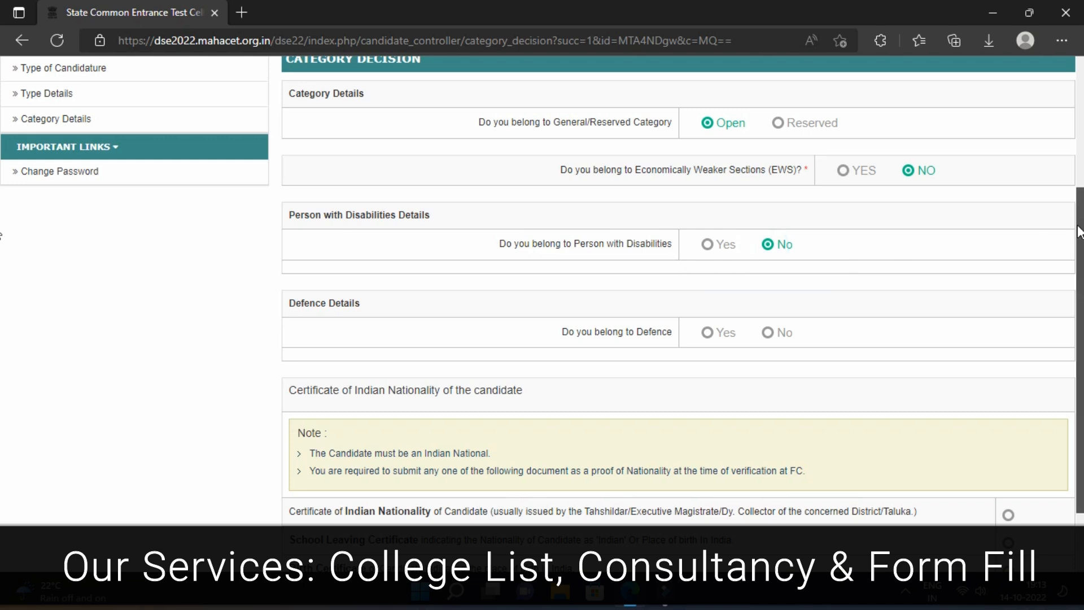
drag(1079, 227, 1080, 261)
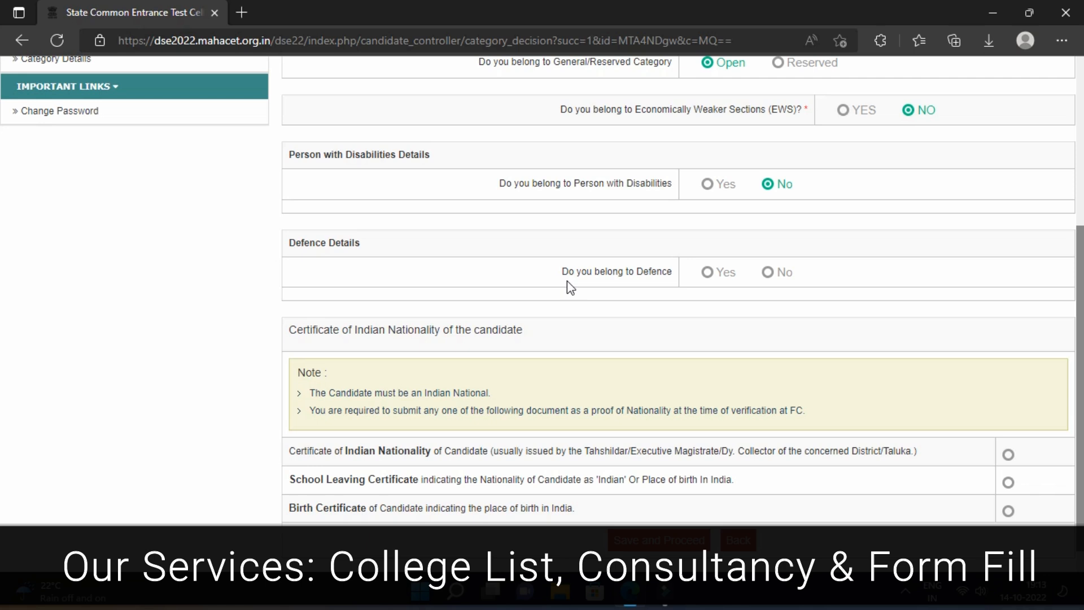
click(769, 274)
drag(1082, 283, 1051, 325)
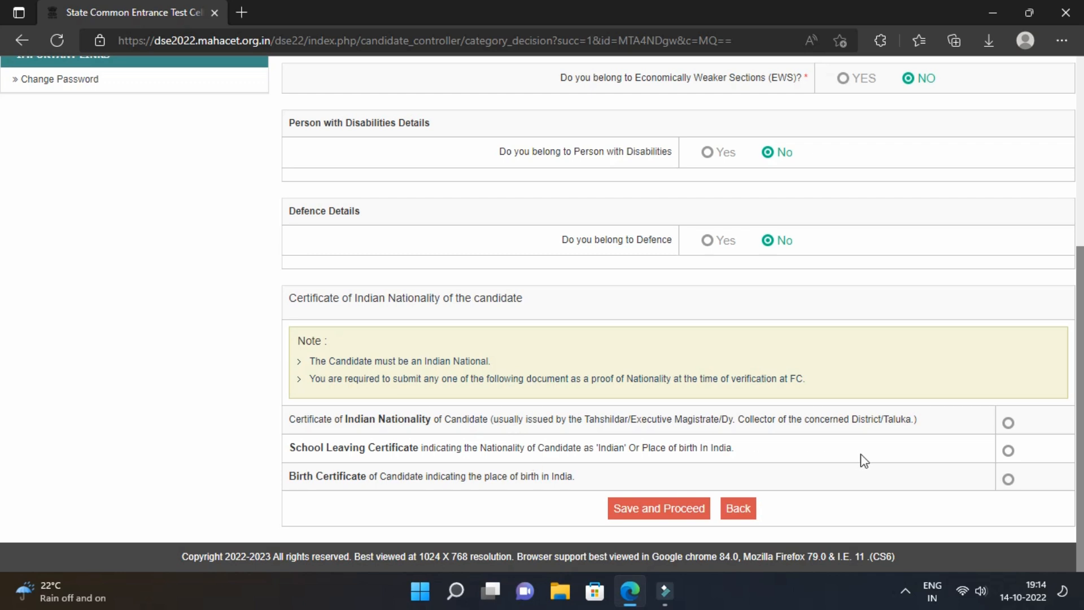
Choose School Leaving Certificate as nationality proof, then save and confirm the category details.
click(1009, 451)
click(665, 511)
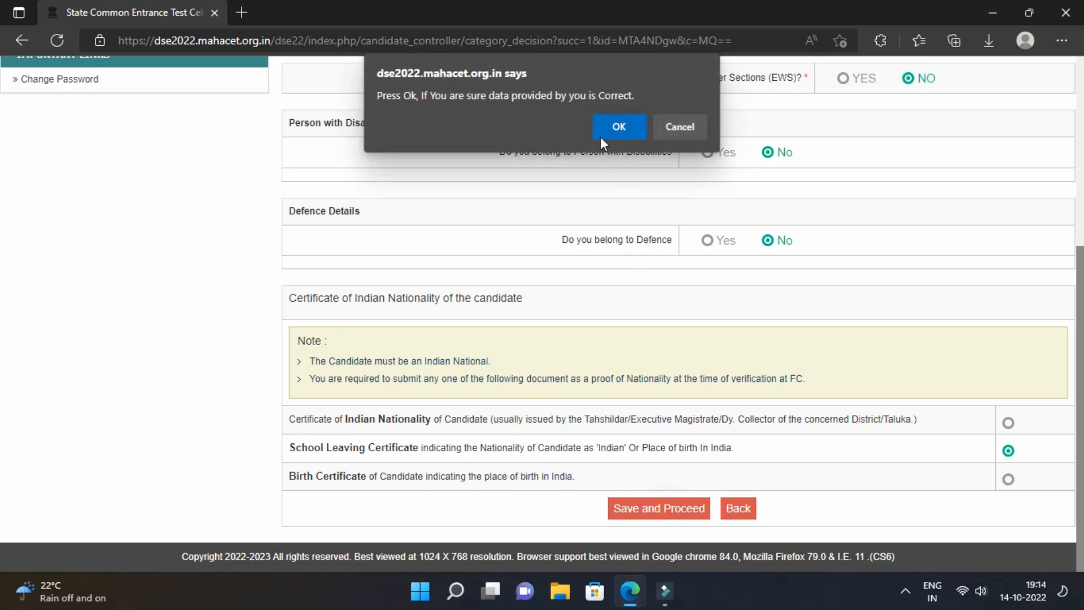
click(620, 129)
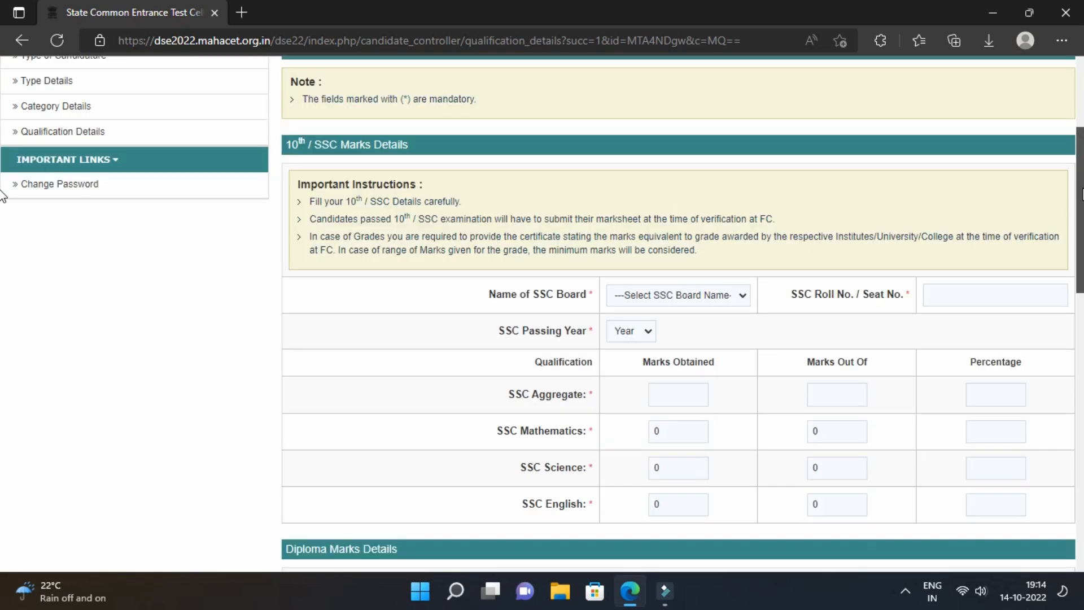
Set the SSC board to Maharashtra State Board, correcting an initial NIOS pick.
scroll(2, 195, down, 1)
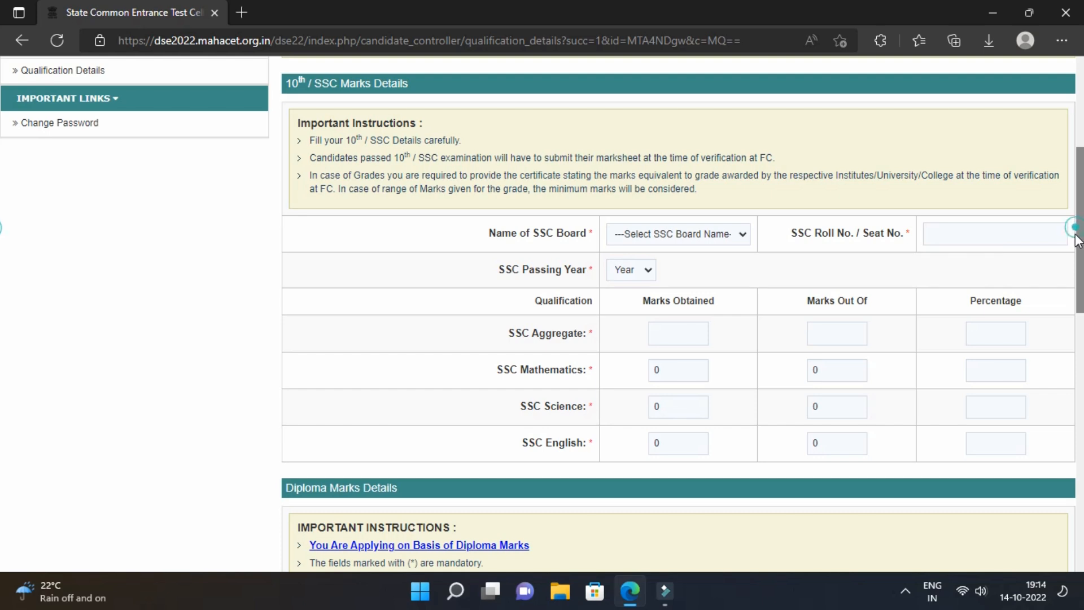
drag(1075, 231, 1073, 305)
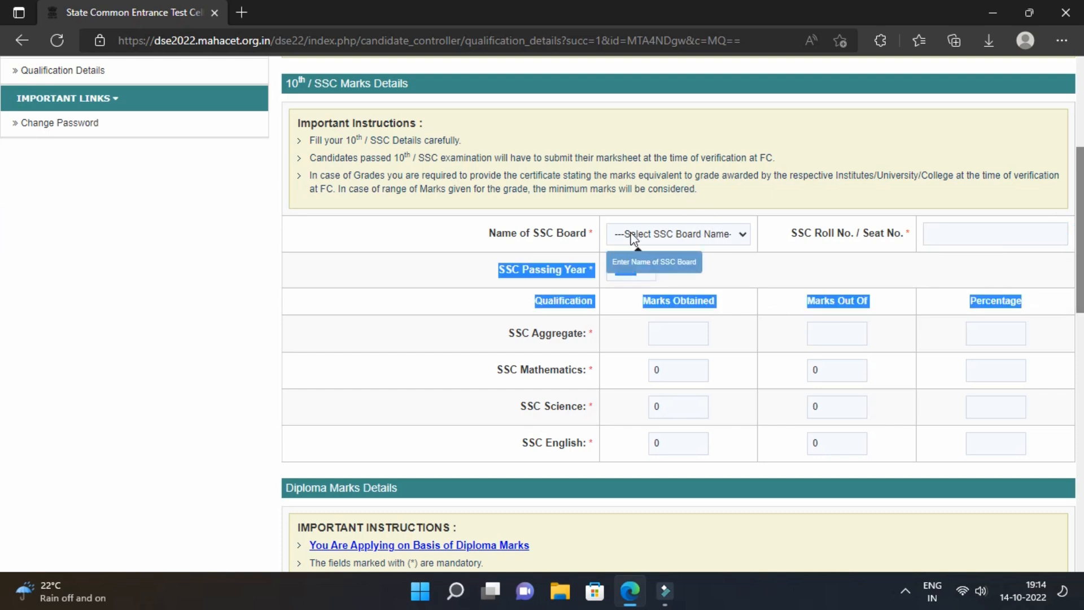
click(598, 200)
click(678, 234)
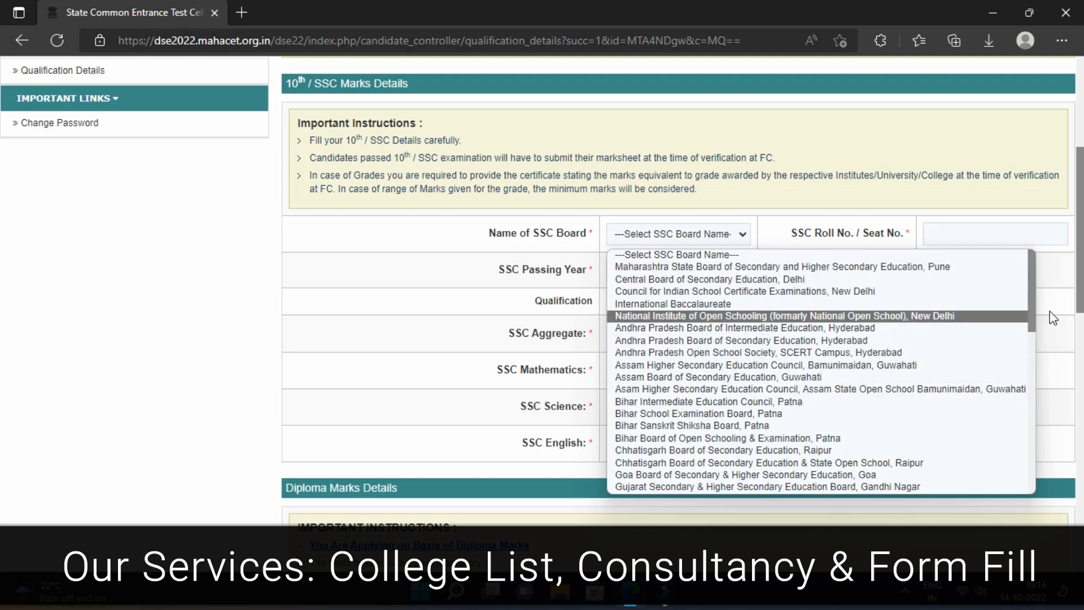
scroll(1011, 339, down, 4)
scroll(1010, 312, up, 4)
click(1009, 305)
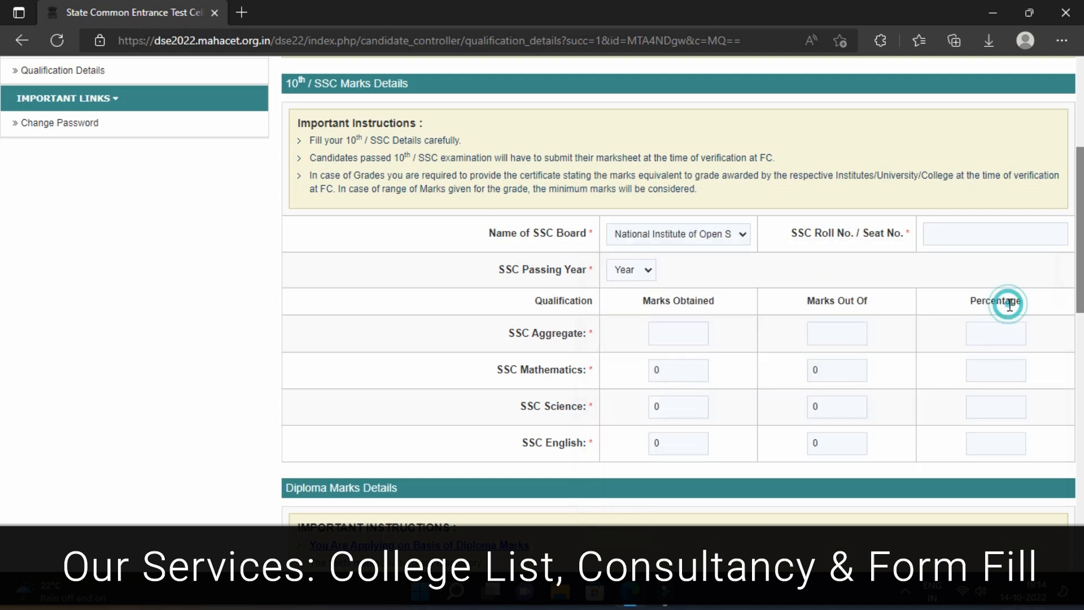
click(669, 233)
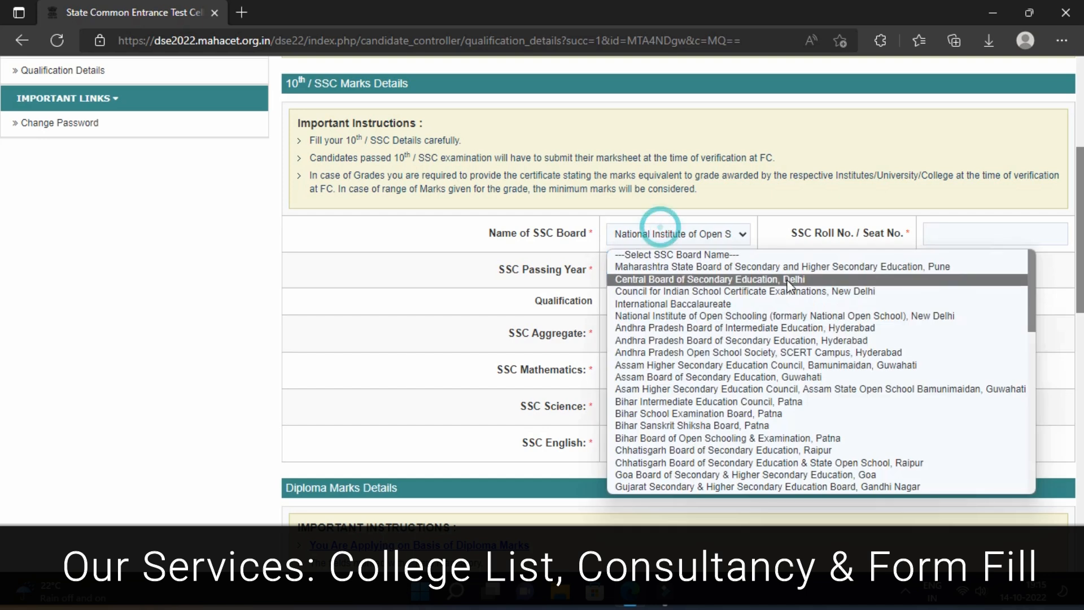
click(716, 265)
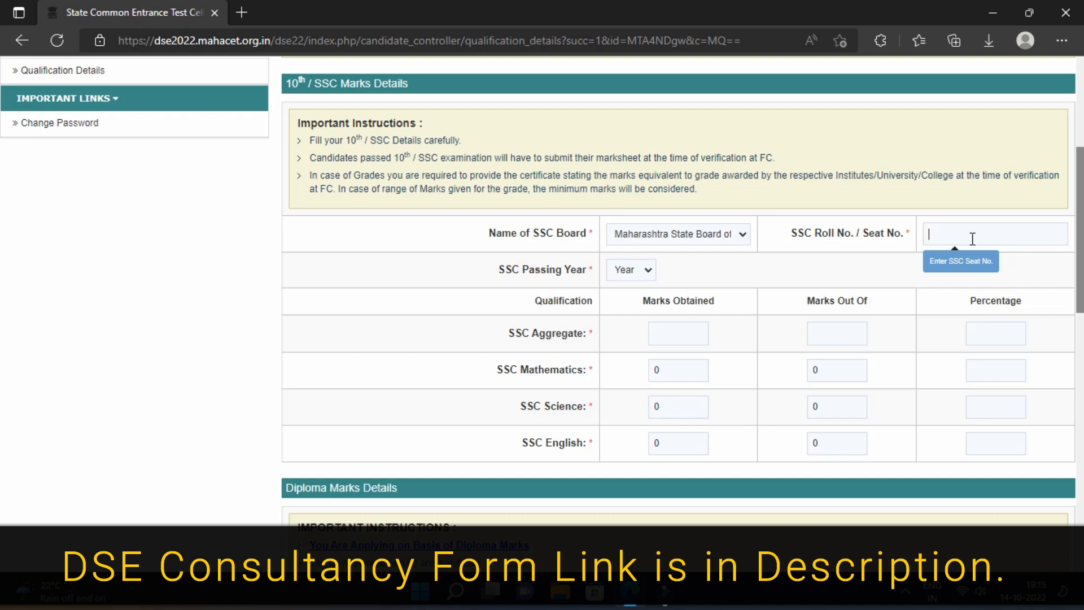
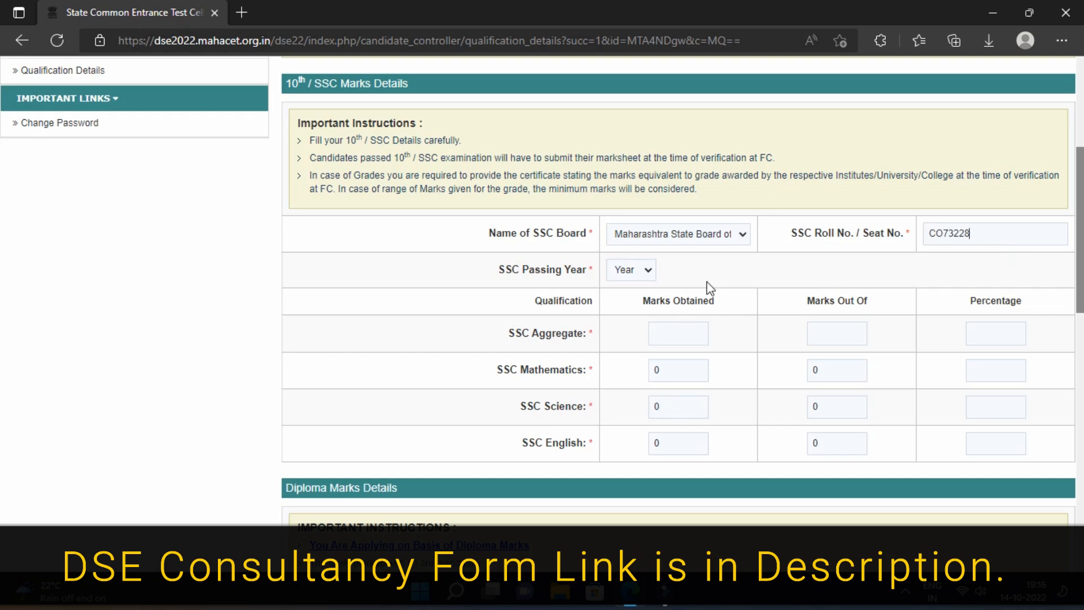
Enter the SSC seat number, passing year, and aggregate marks 415 out of 500.
click(625, 273)
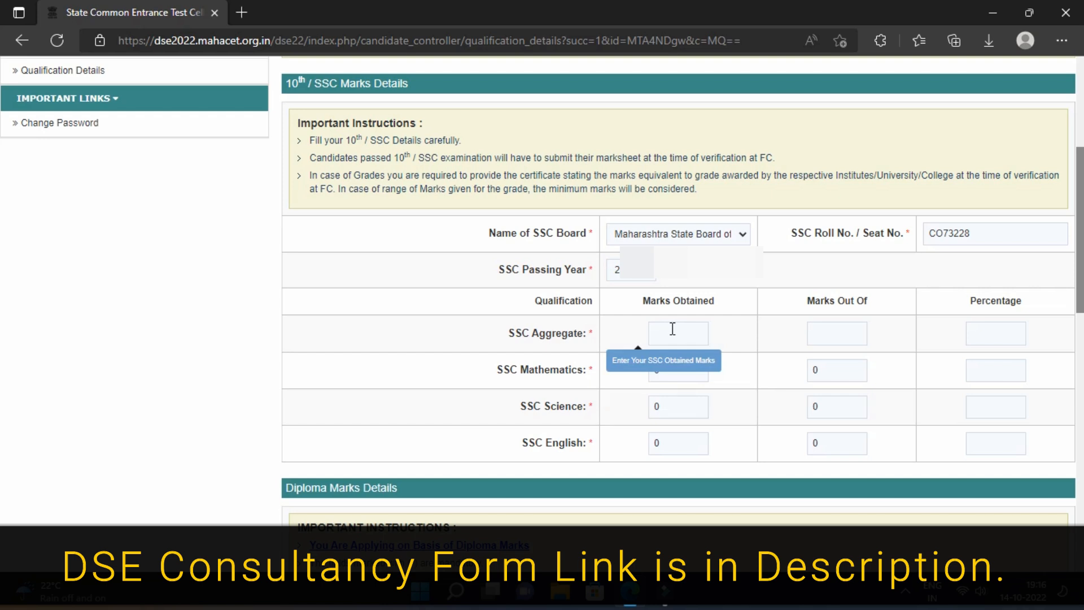
text(415)
key(Tab)
text(500)
Enter SSC subject marks out of 100: Mathematics 89, Science 81, English 80.
click(667, 368)
text(89)
click(813, 370)
text(10)
click(668, 404)
text(81)
click(817, 406)
text(100)
click(643, 443)
text(80)
click(834, 444)
text(100)
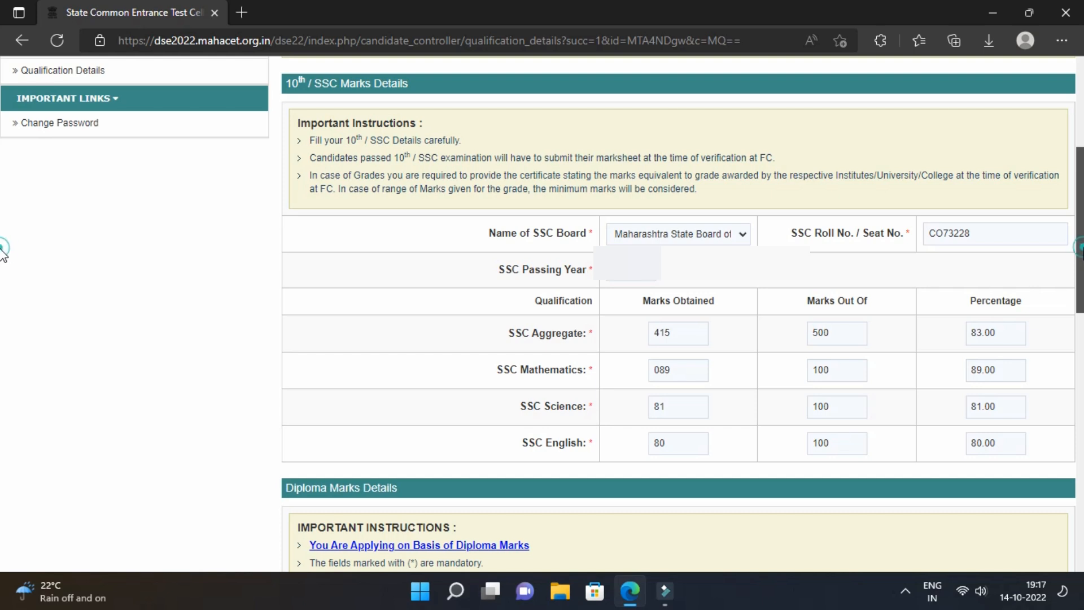
Set the diploma pattern to Semester and the medium of instruction to English.
scroll(1073, 294, down, 6)
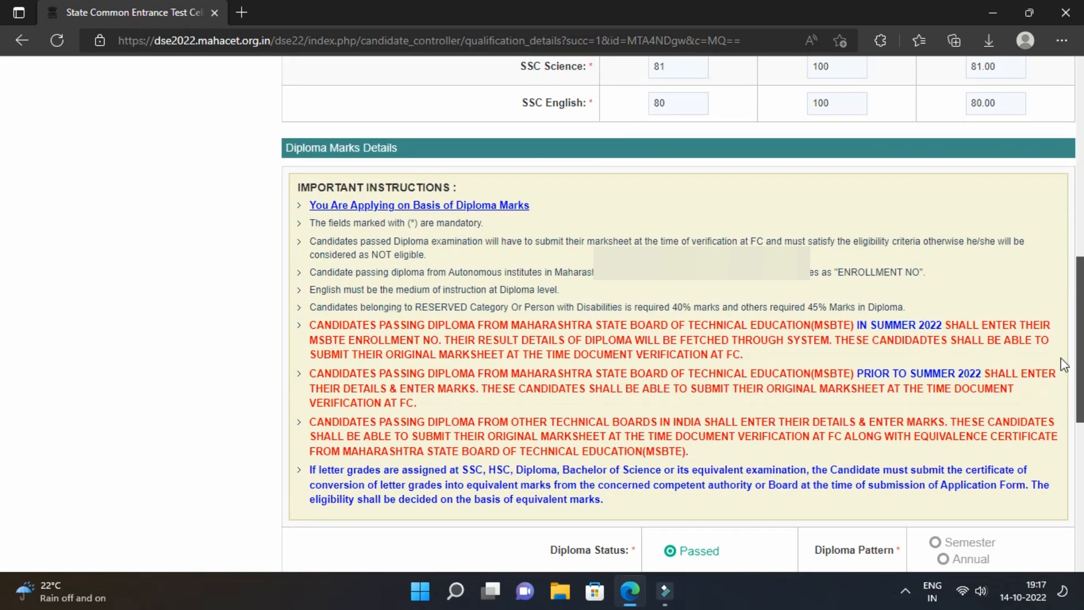
scroll(1064, 364, down, 1)
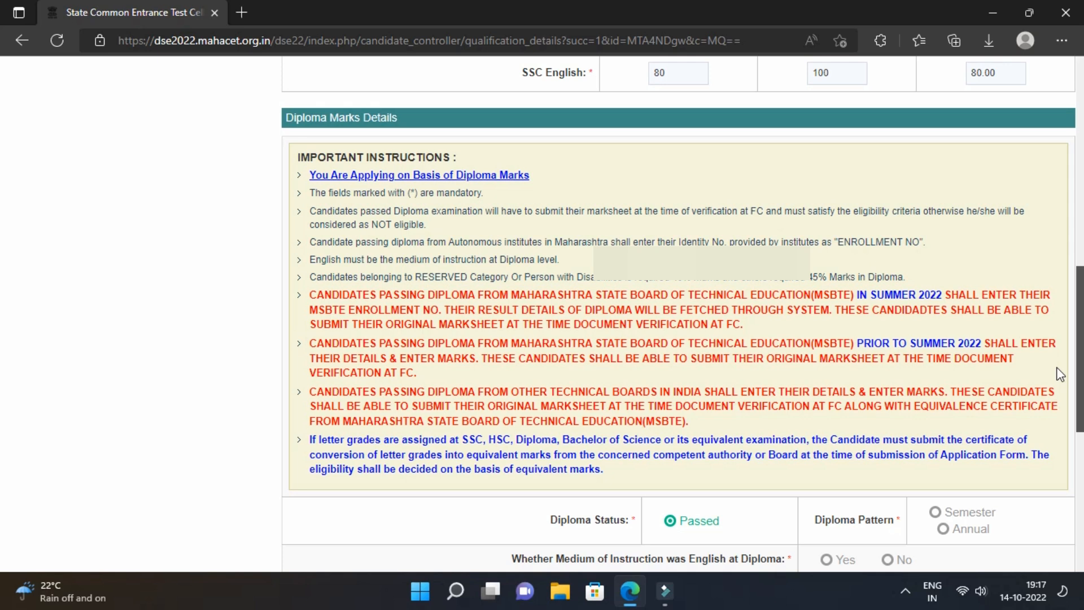
scroll(1056, 384, down, 3)
scroll(1045, 435, down, 1)
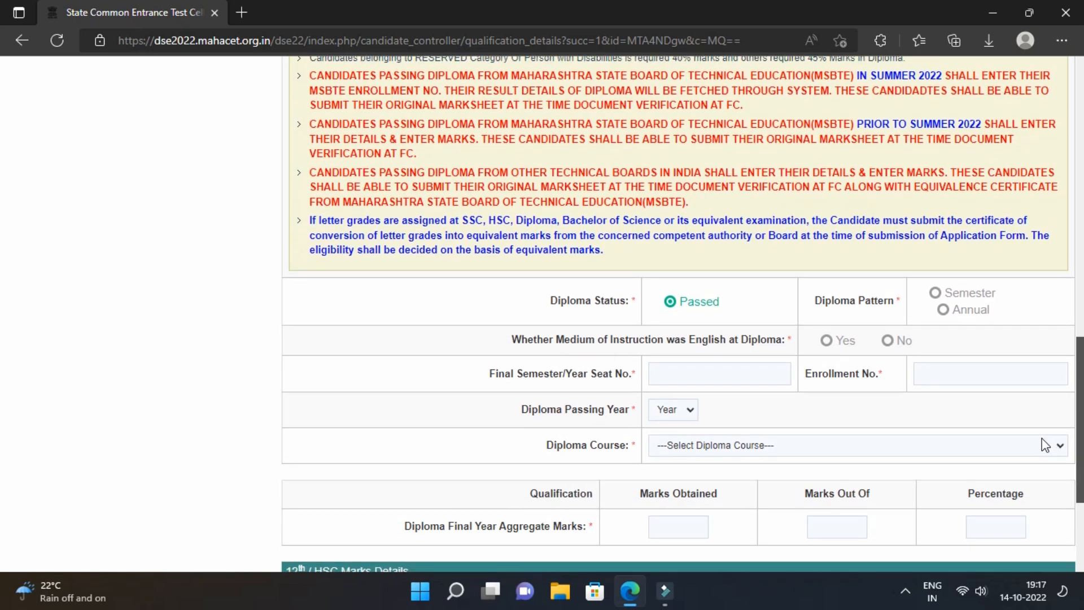
scroll(1040, 445, down, 1)
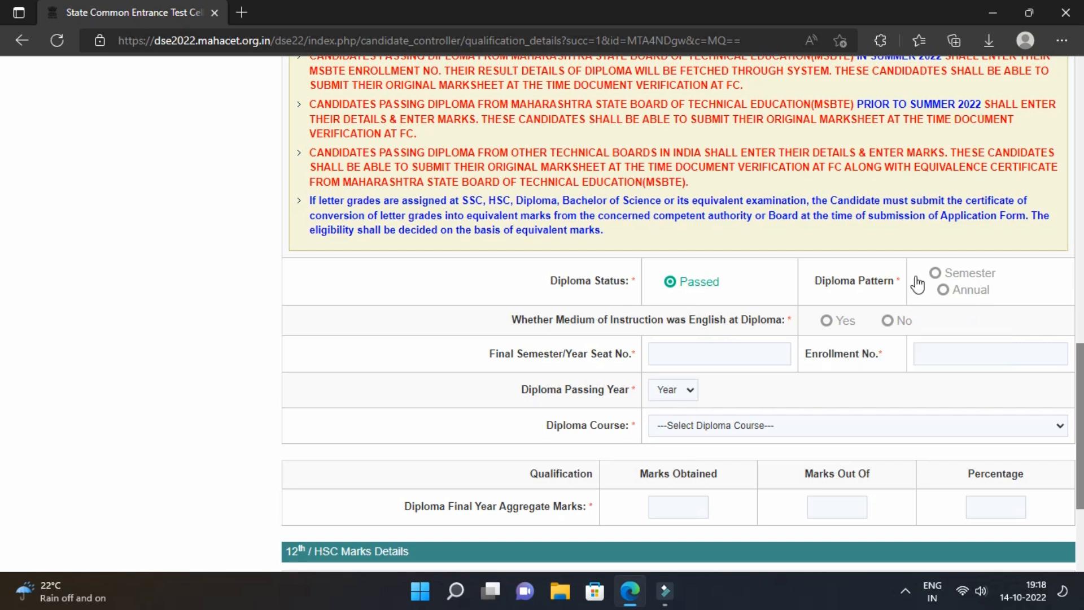
click(936, 274)
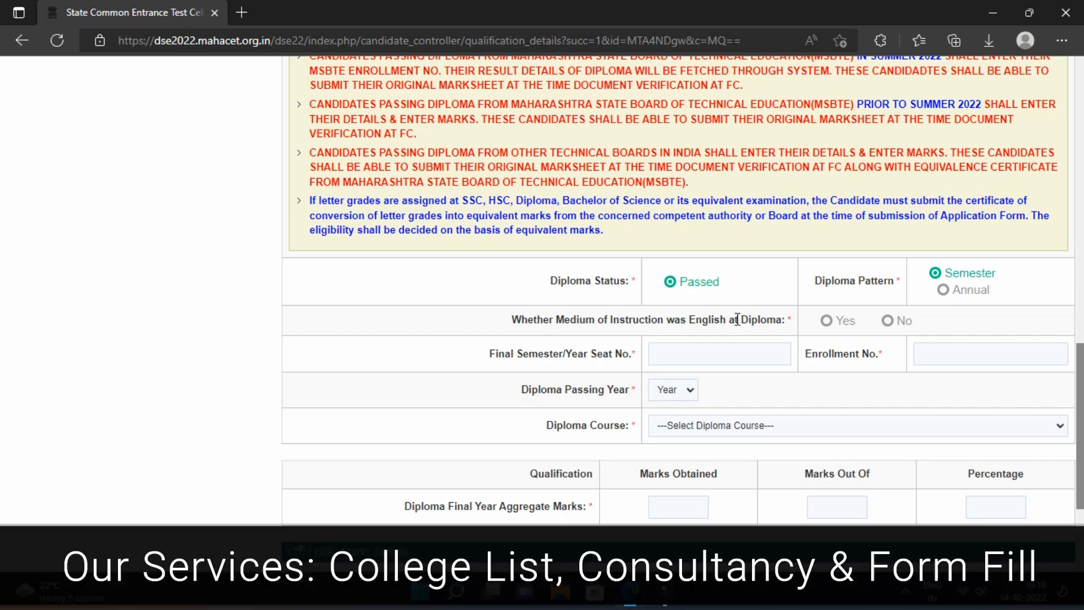
click(824, 326)
Enter the final seat and enrollment numbers, passing year 2018, and Computer Engineering course.
click(692, 350)
click(943, 356)
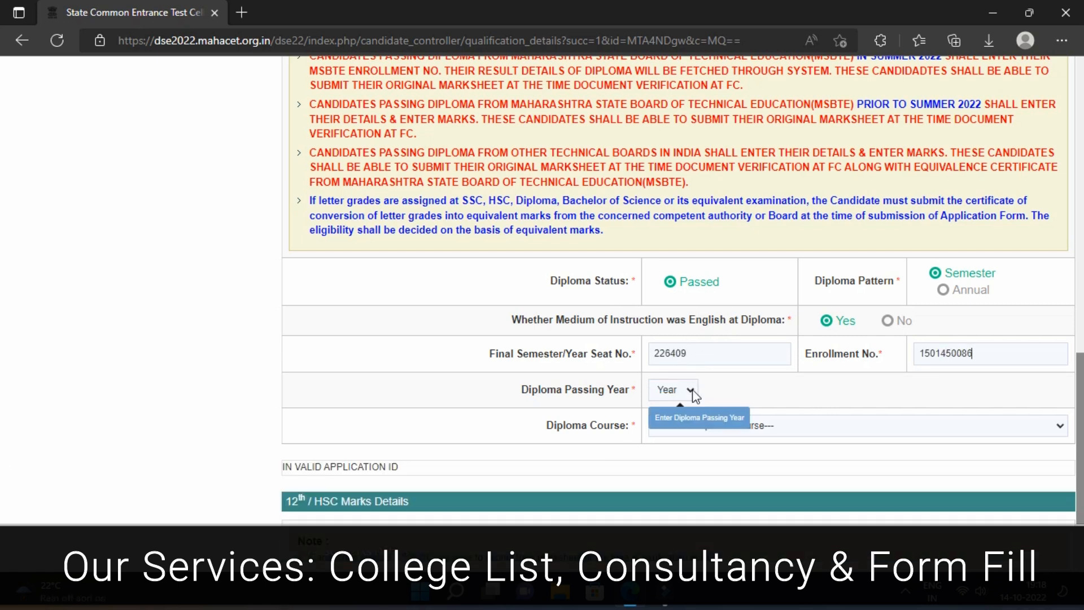
click(690, 390)
click(669, 197)
click(736, 427)
click(745, 356)
Enter diploma aggregate marks of 605 out of 800.
scroll(696, 499, down, 1)
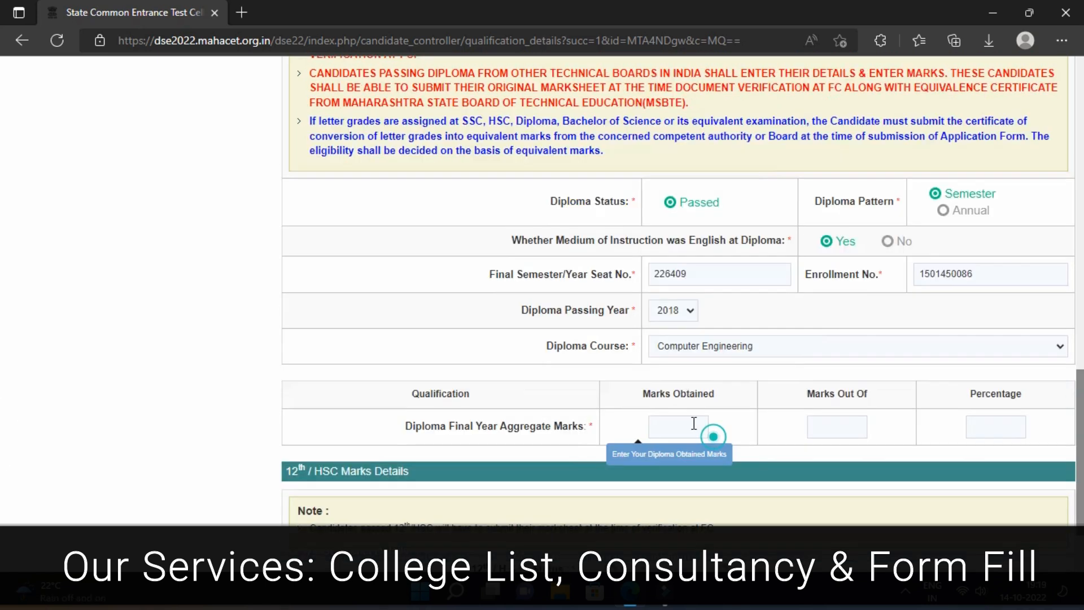
text(605)
click(813, 428)
text(800)
scroll(4, 429, up, 2)
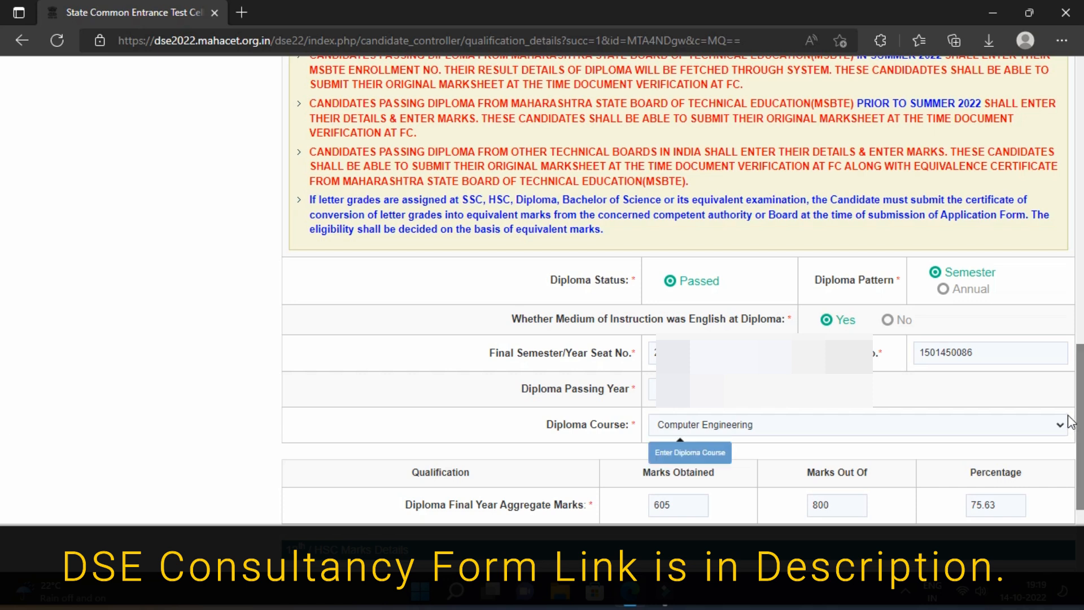
scroll(3, 435, down, 1)
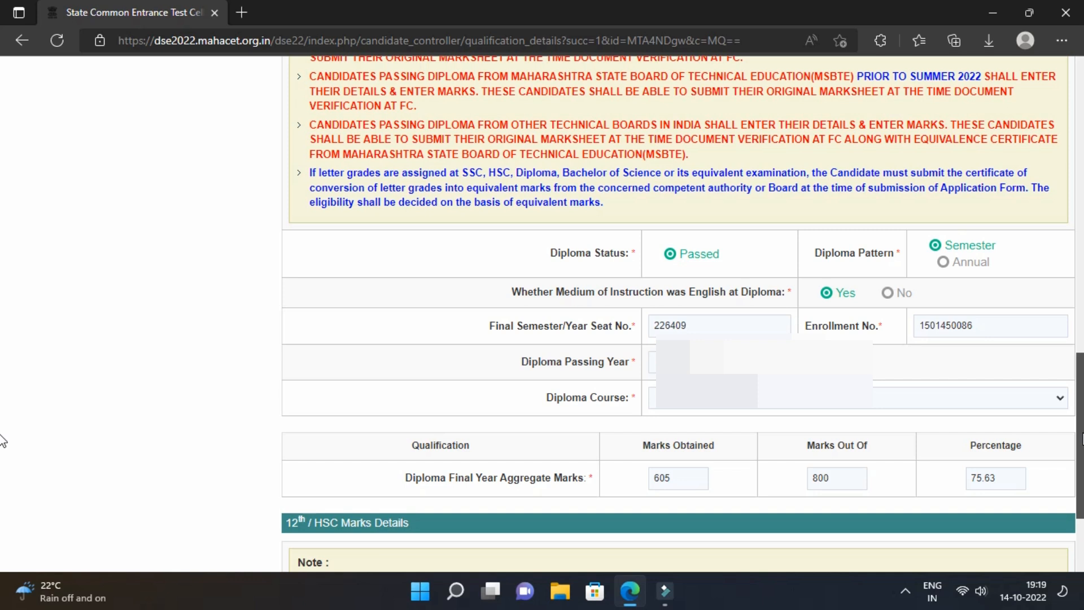
scroll(3, 440, down, 3)
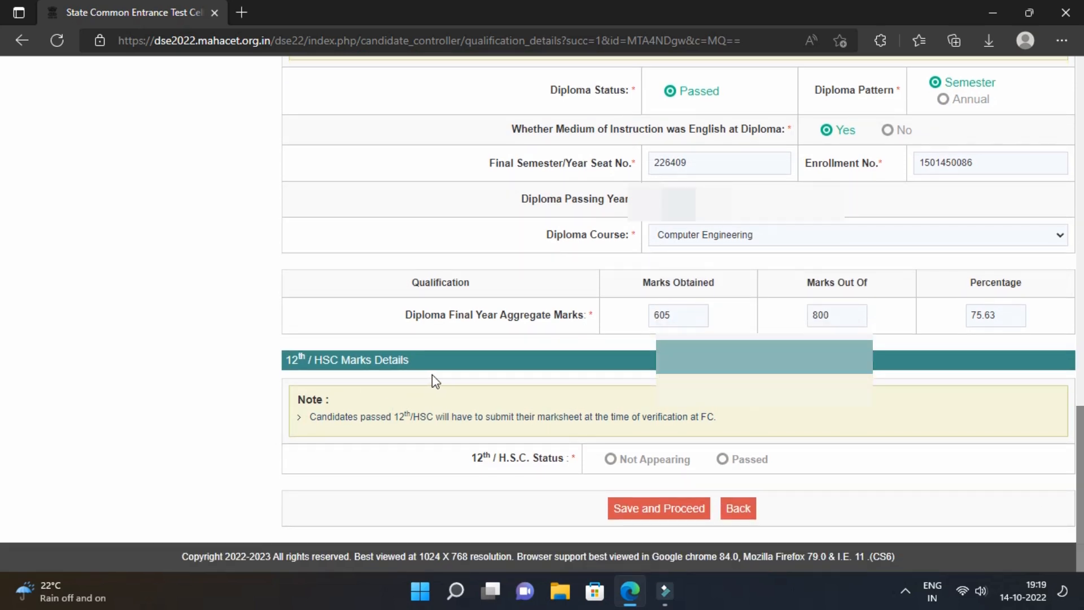
Mark 12th/HSC as Not Appearing, then save and confirm the qualification details.
click(612, 459)
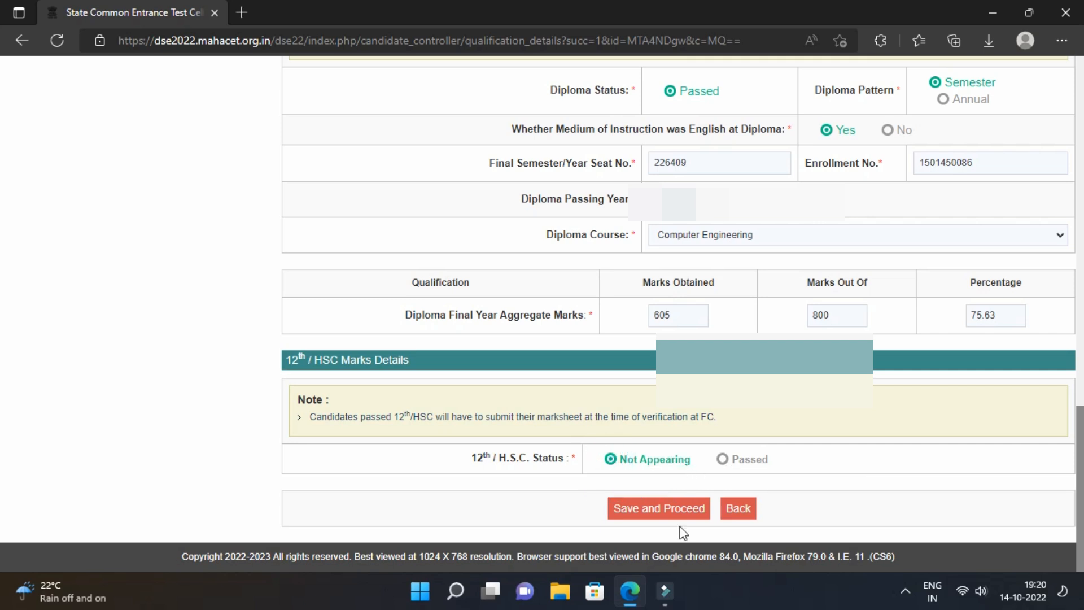
click(668, 518)
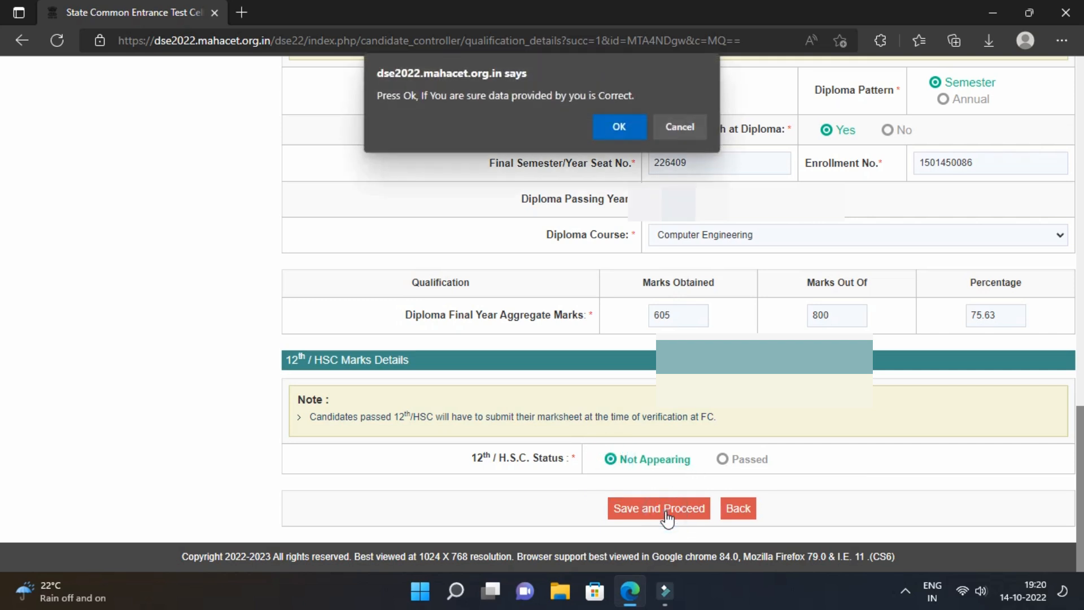
click(617, 126)
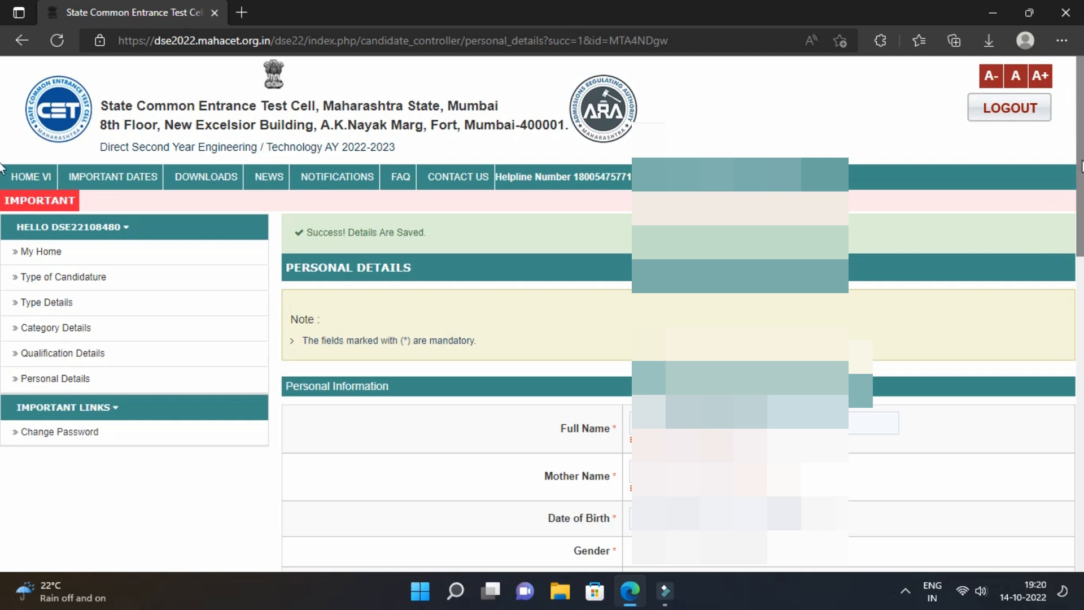
Fill the personal information dropdowns, including birth year, family income, religion Hindu and mother tongue Hindi.
drag(1082, 158, 1078, 278)
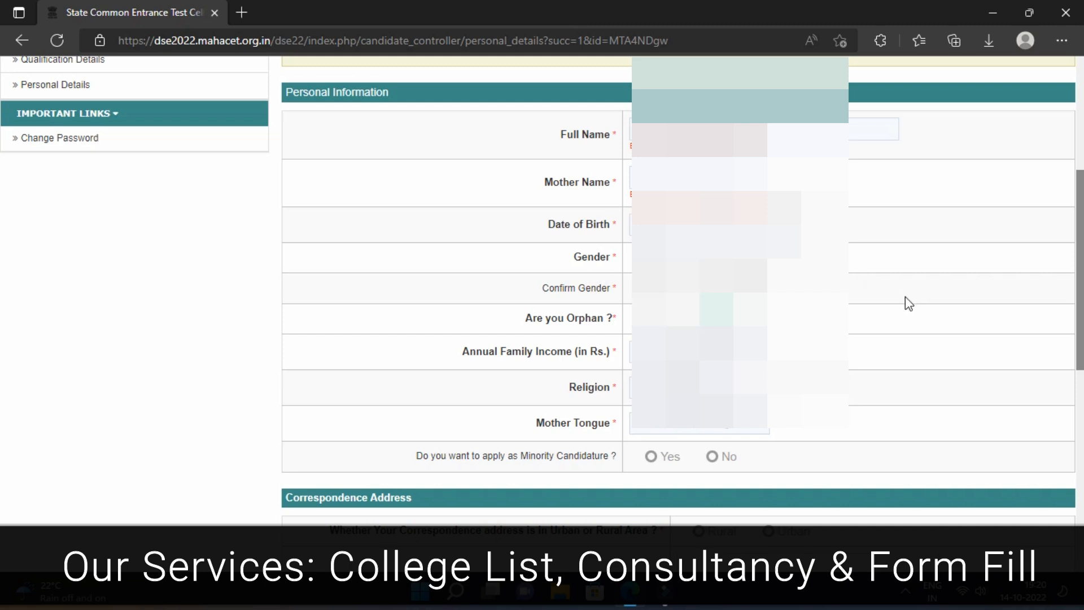
click(780, 224)
click(781, 257)
click(651, 257)
click(651, 288)
click(698, 351)
click(698, 291)
click(694, 387)
click(699, 423)
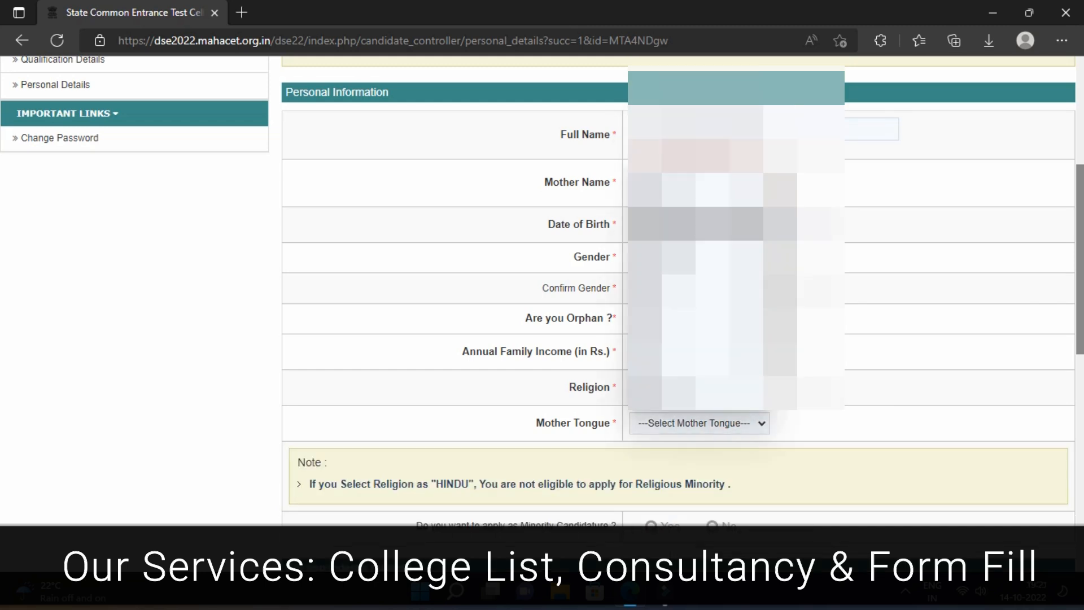
click(677, 224)
Review the name, mother's name, income, religion and mother tongue entries.
drag(630, 196, 763, 199)
click(734, 198)
drag(629, 152, 764, 152)
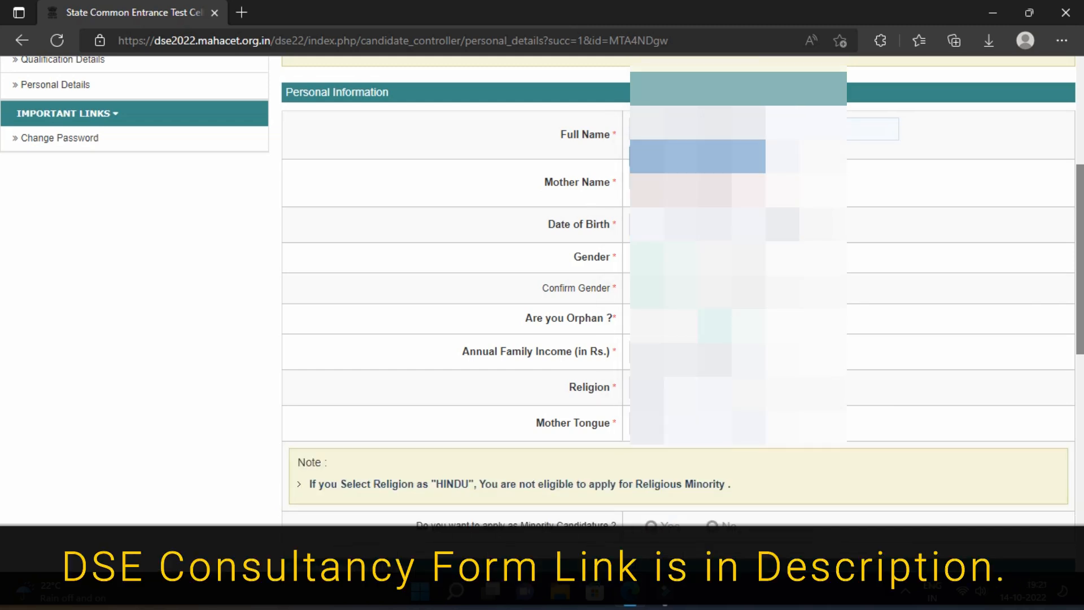
click(888, 188)
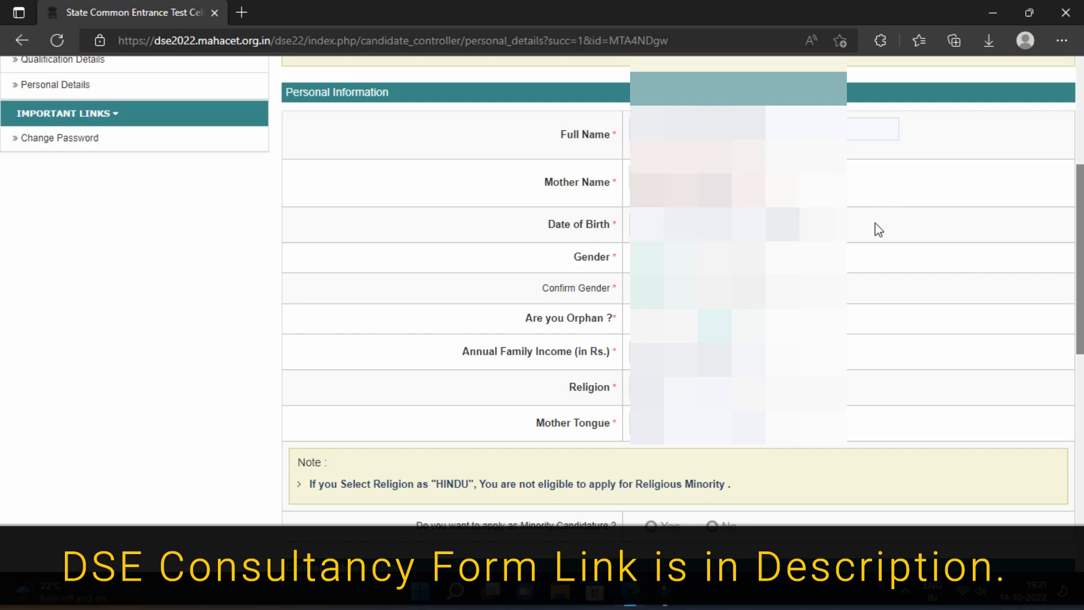
double_click(904, 363)
mouse_move(904, 363)
mouse_down()
mouse_move(886, 407)
mouse_move(1009, 336)
mouse_up()
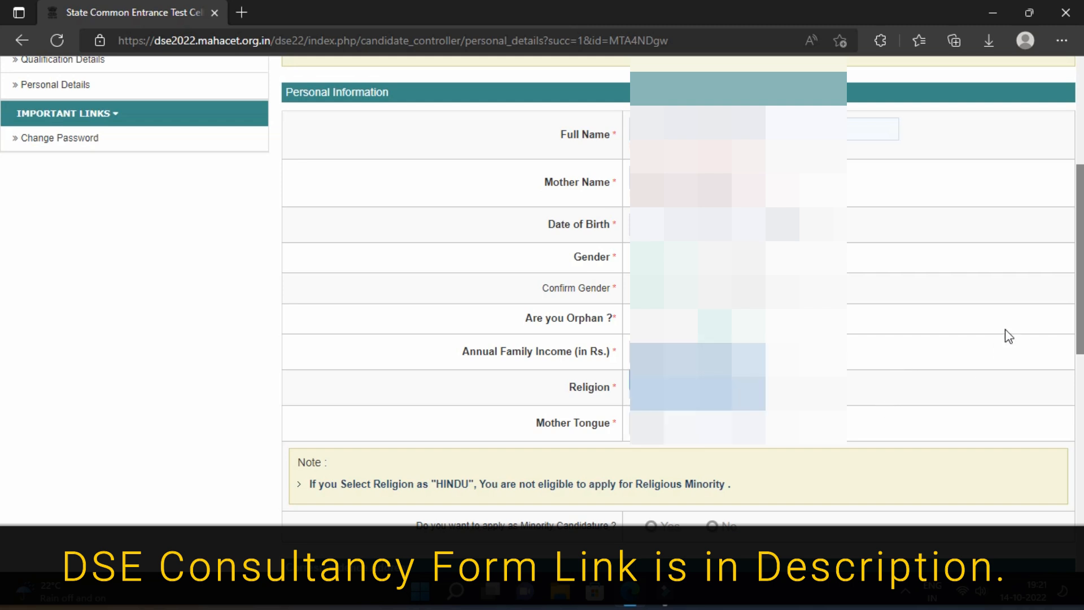
scroll(1077, 339, down, 3)
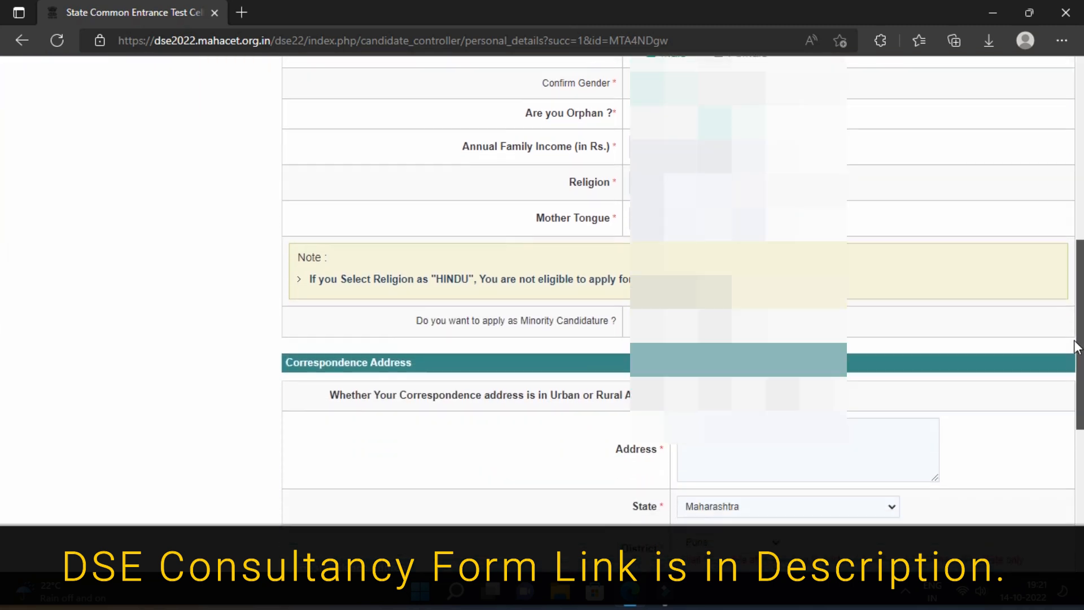
scroll(1077, 346, down, 1)
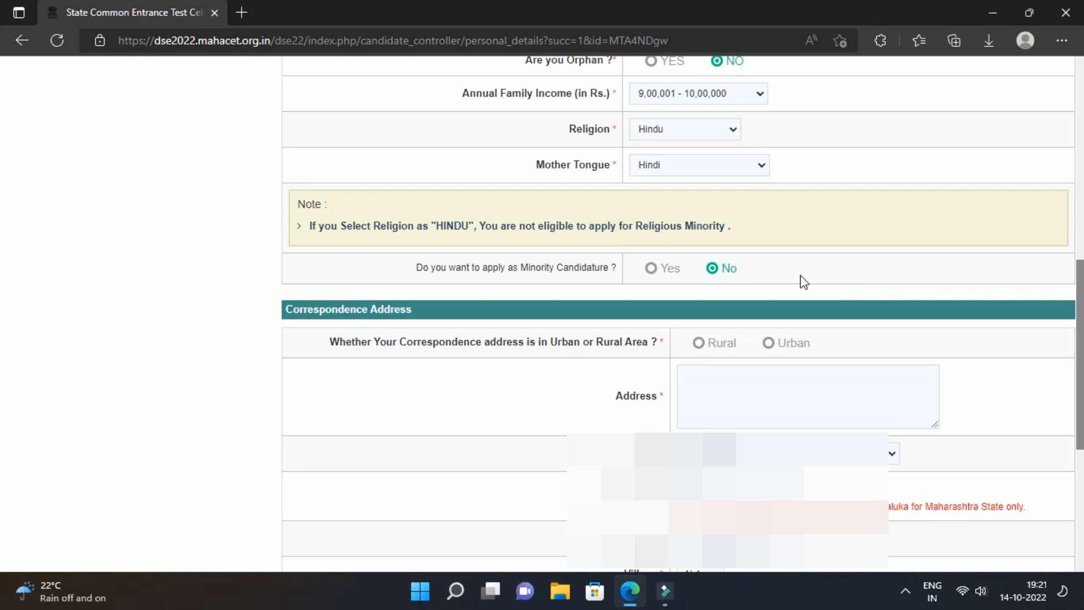
drag(1080, 337, 1071, 413)
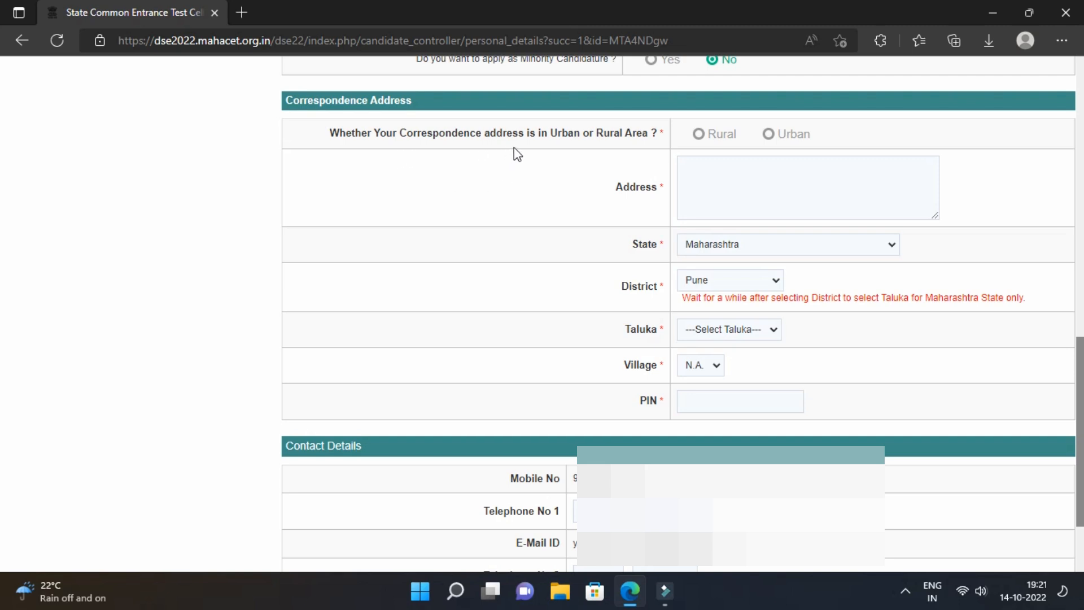
Set the correspondence address to Urban, pick the village, and submit the personal details.
click(770, 137)
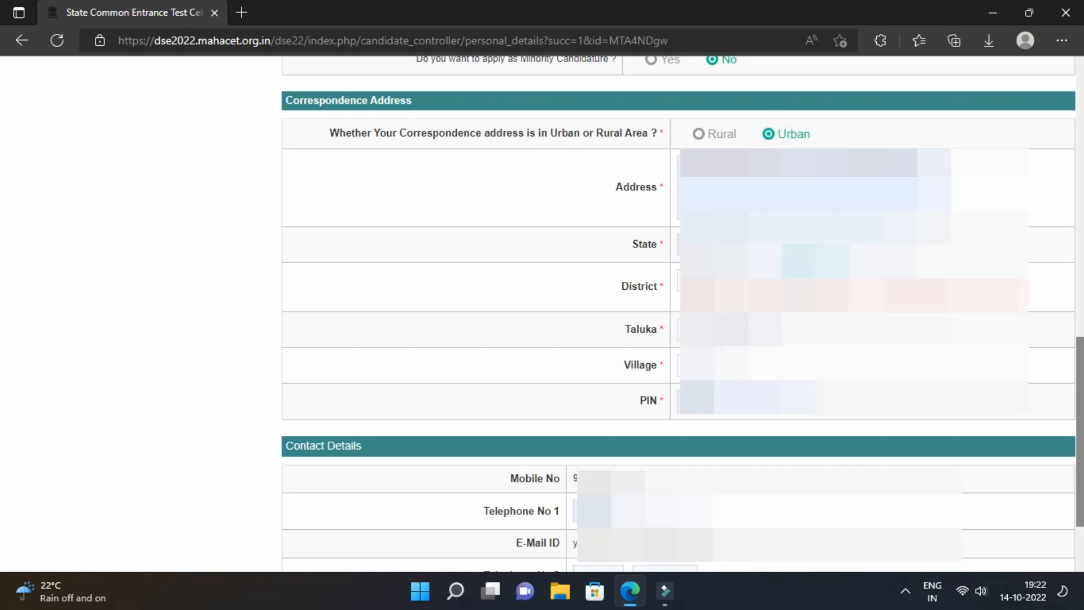
click(735, 364)
scroll(745, 127, down, 5)
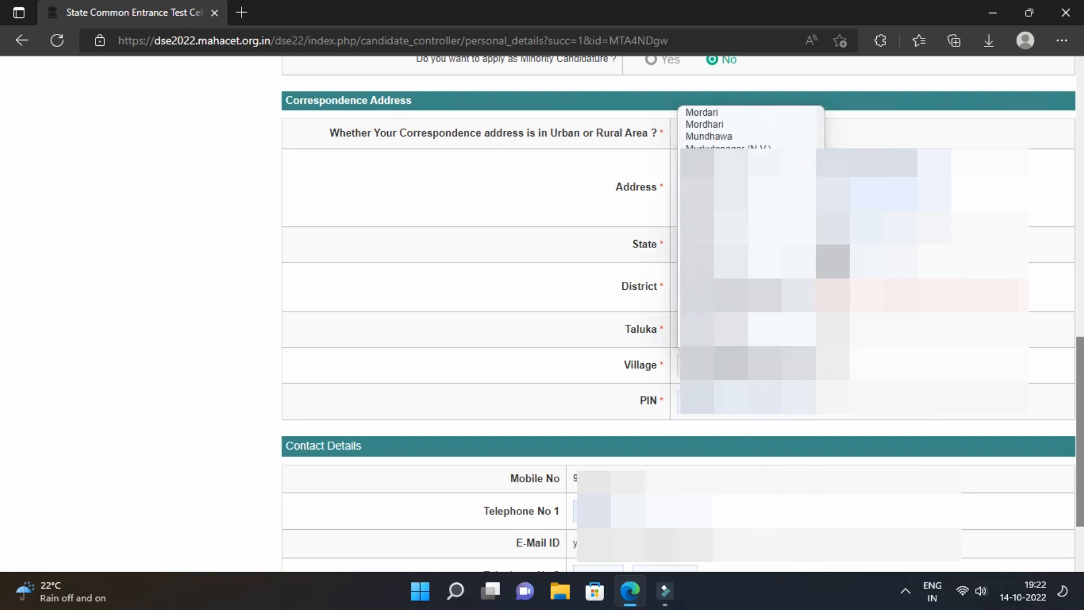
click(729, 136)
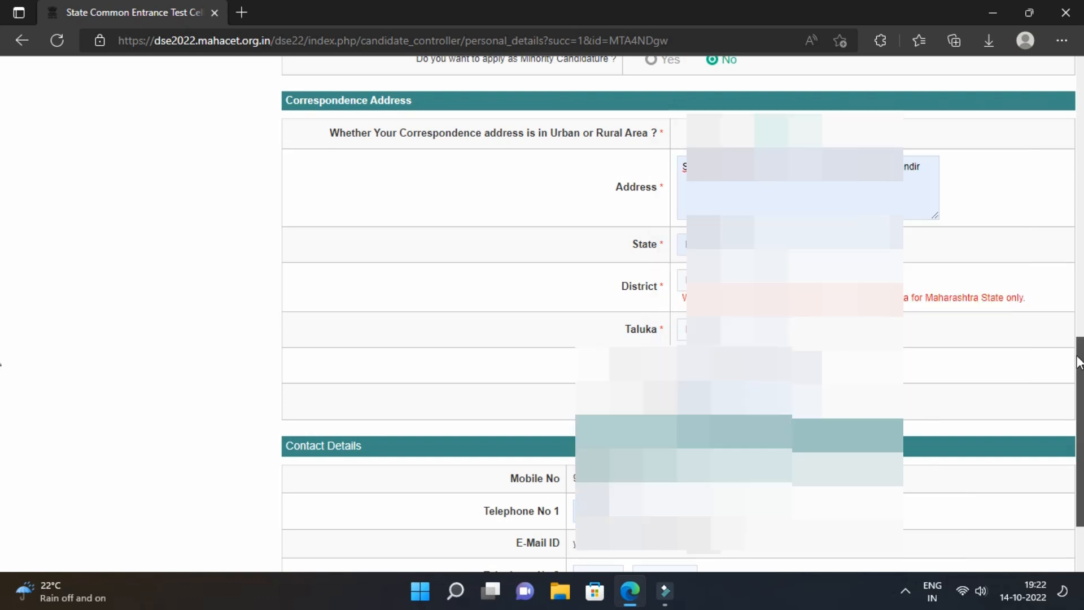
scroll(1079, 406, down, 3)
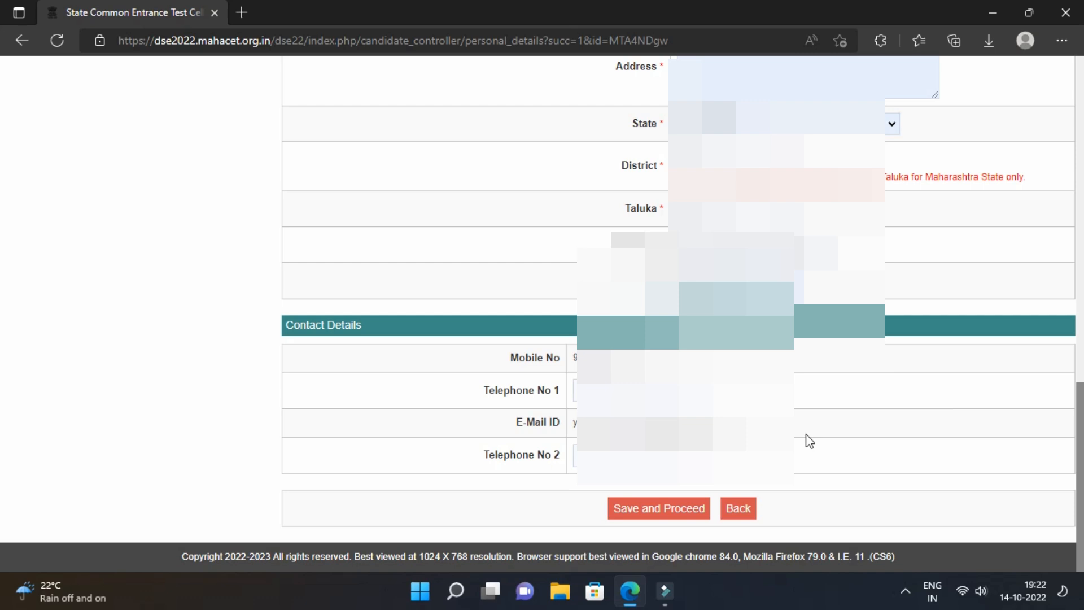
click(657, 509)
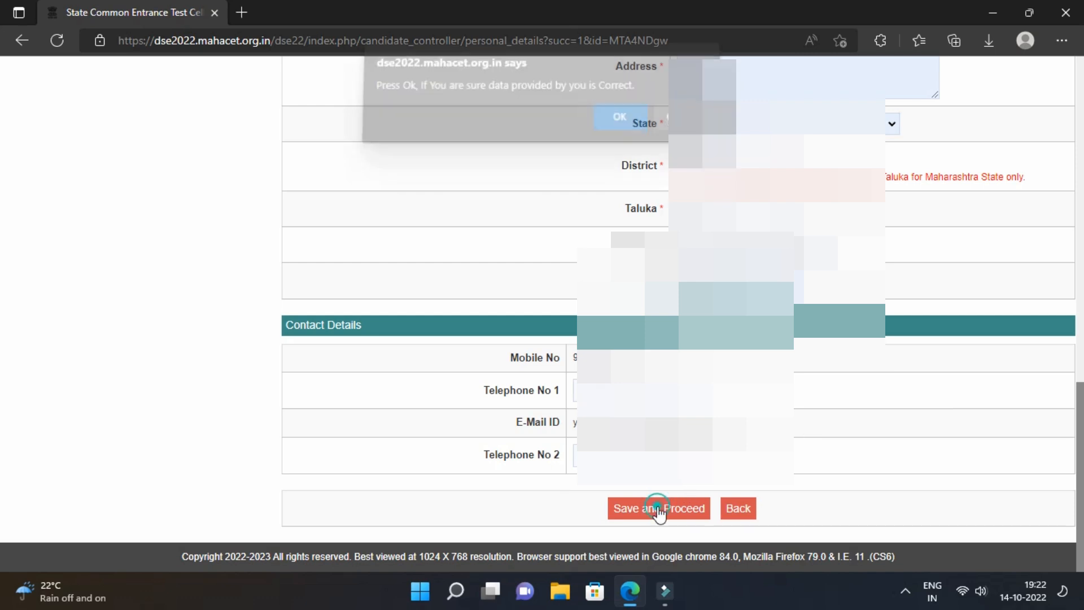
Confirm the personal details are correct in the save prompt.
click(615, 126)
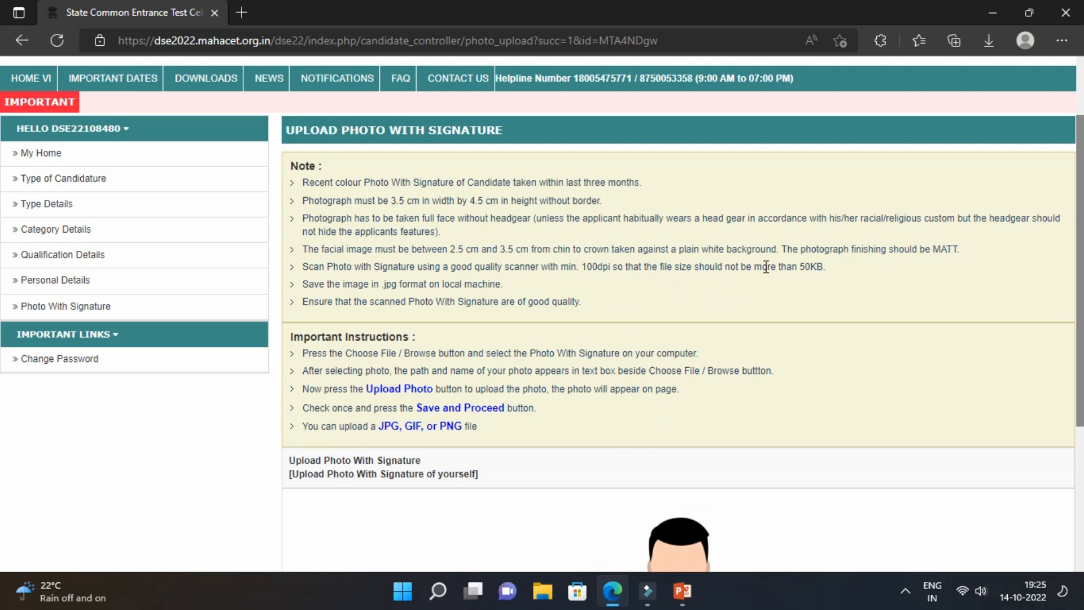
Keep the cropped photo with signature and upload it.
scroll(4, 316, down, 5)
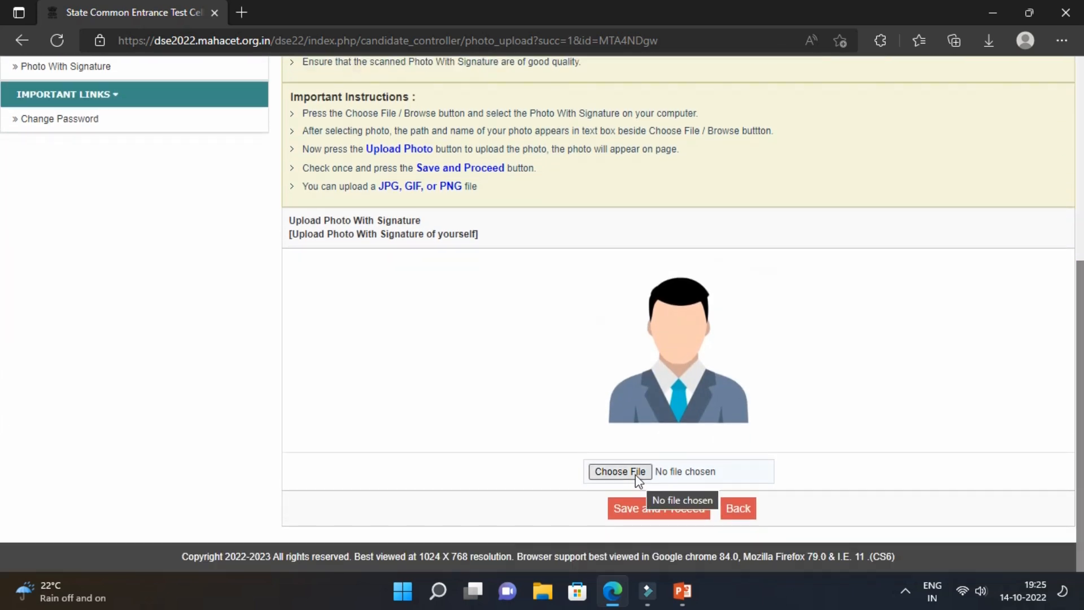
click(620, 471)
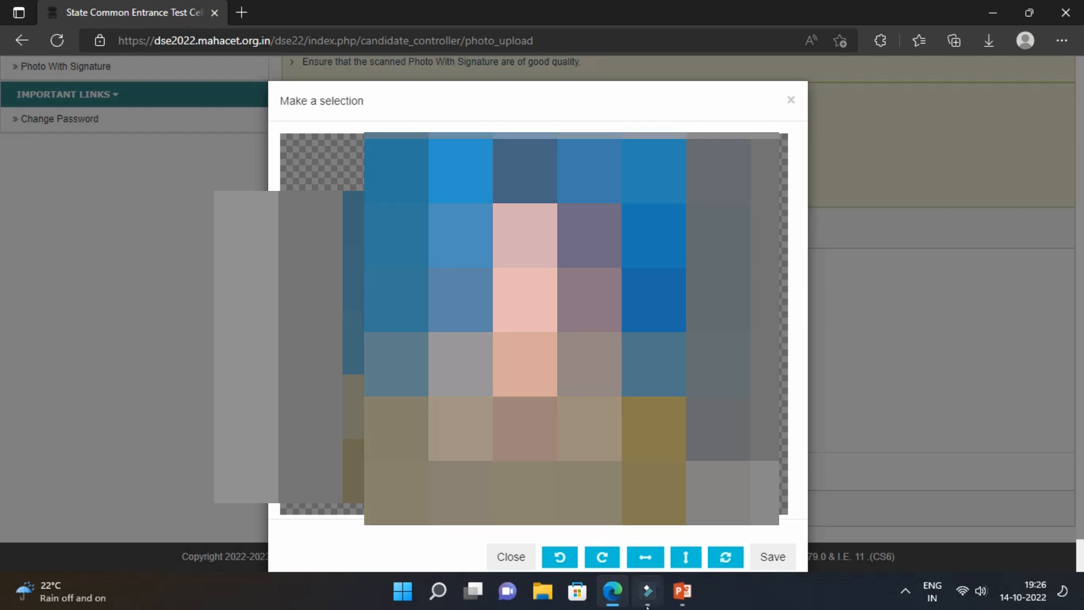
click(759, 562)
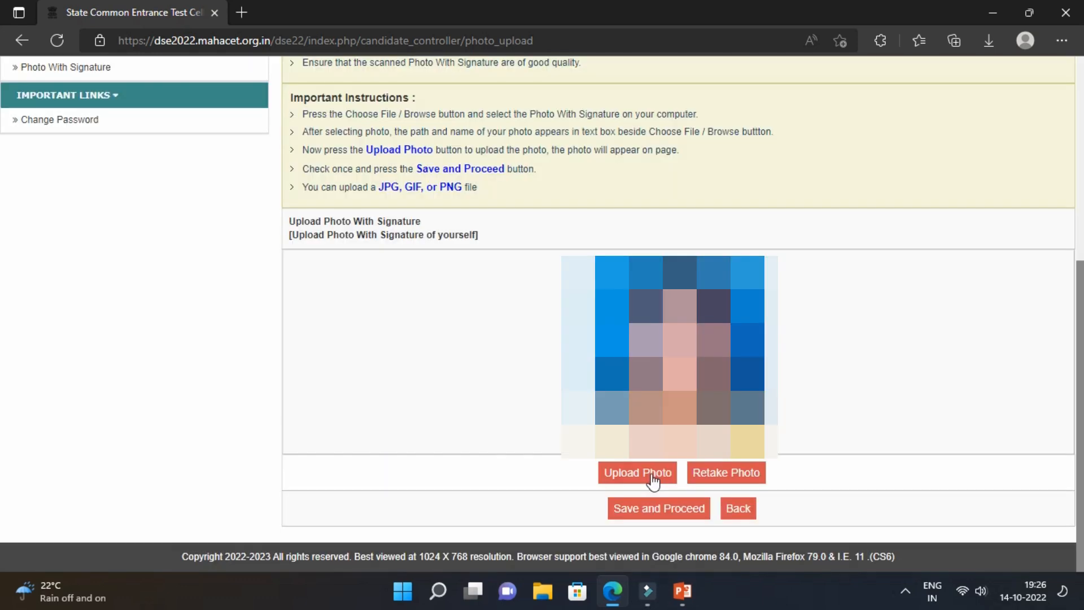
click(652, 480)
Save the photo and confirm its details are correct to proceed.
scroll(5, 170, down, 5)
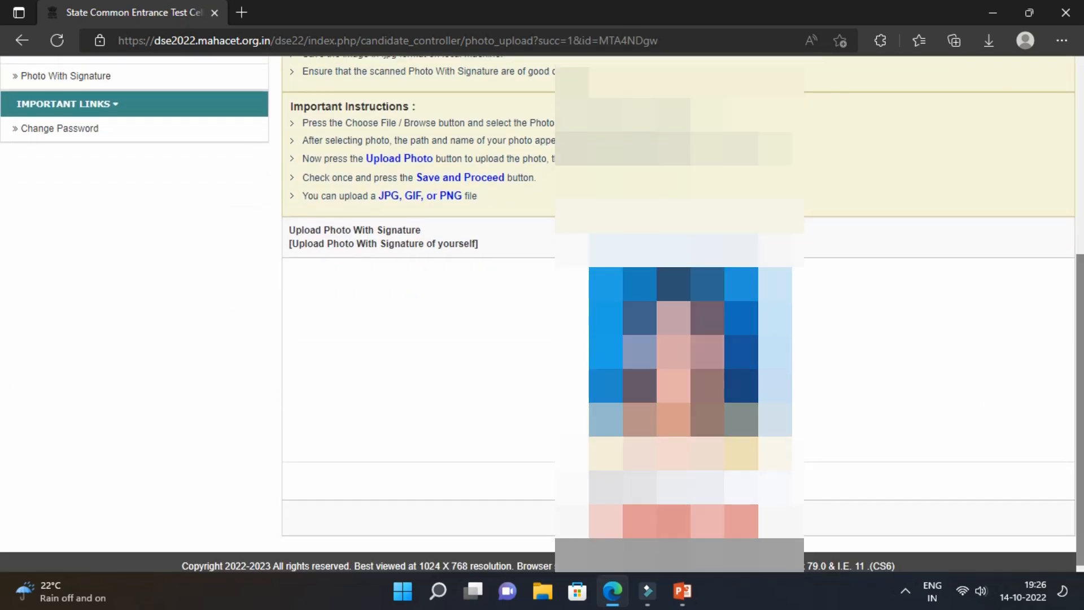
click(658, 515)
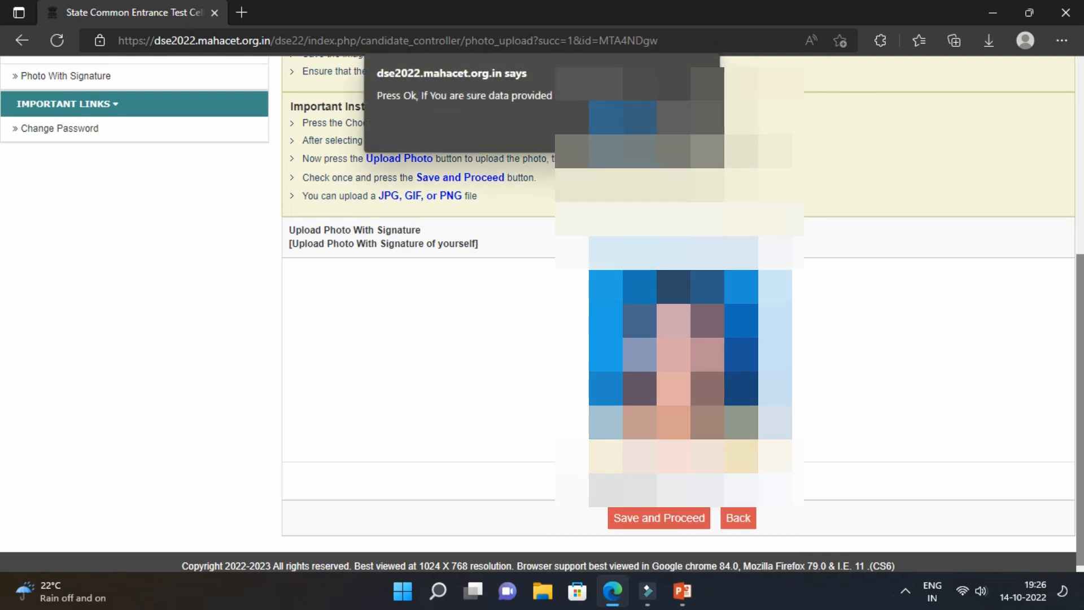
click(616, 128)
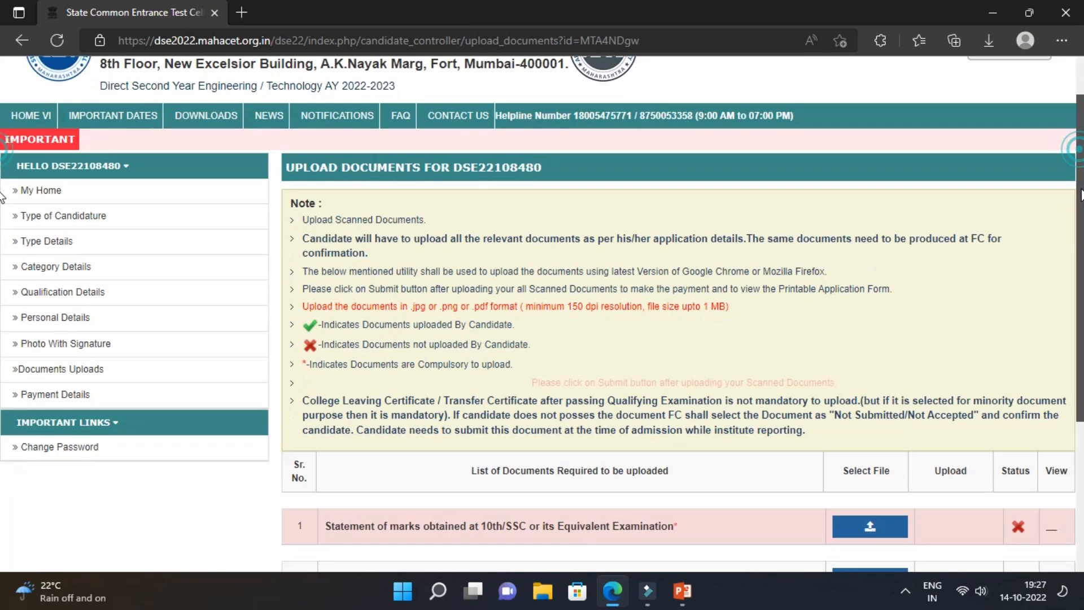
Upload and save the cropped 10th/SSC marks statement in row 1, acknowledging the success message.
scroll(1082, 195, down, 1)
drag(1081, 195, 1081, 242)
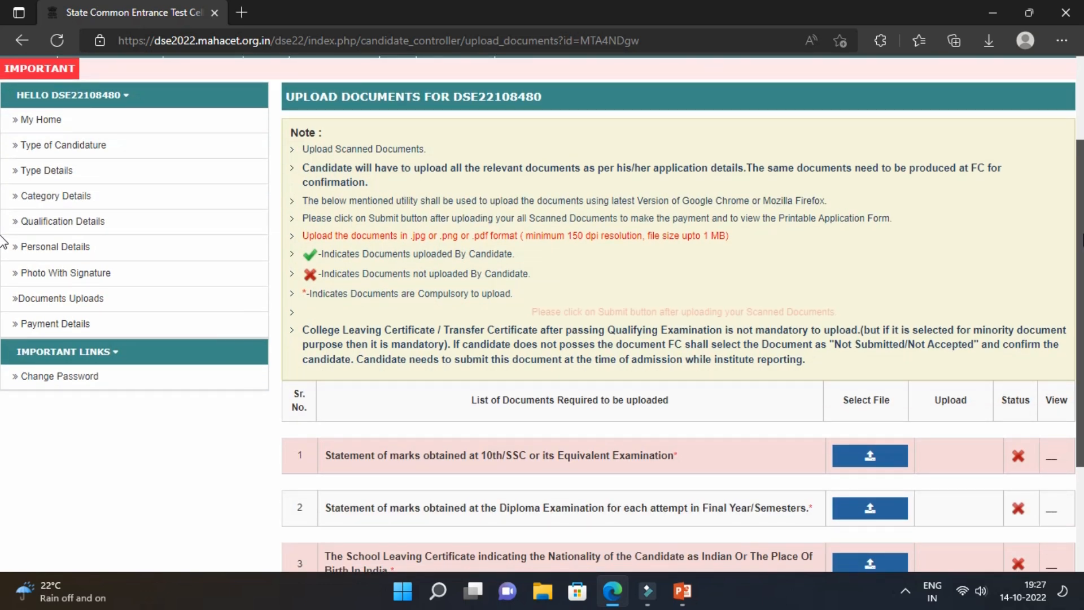
scroll(697, 281, down, 3)
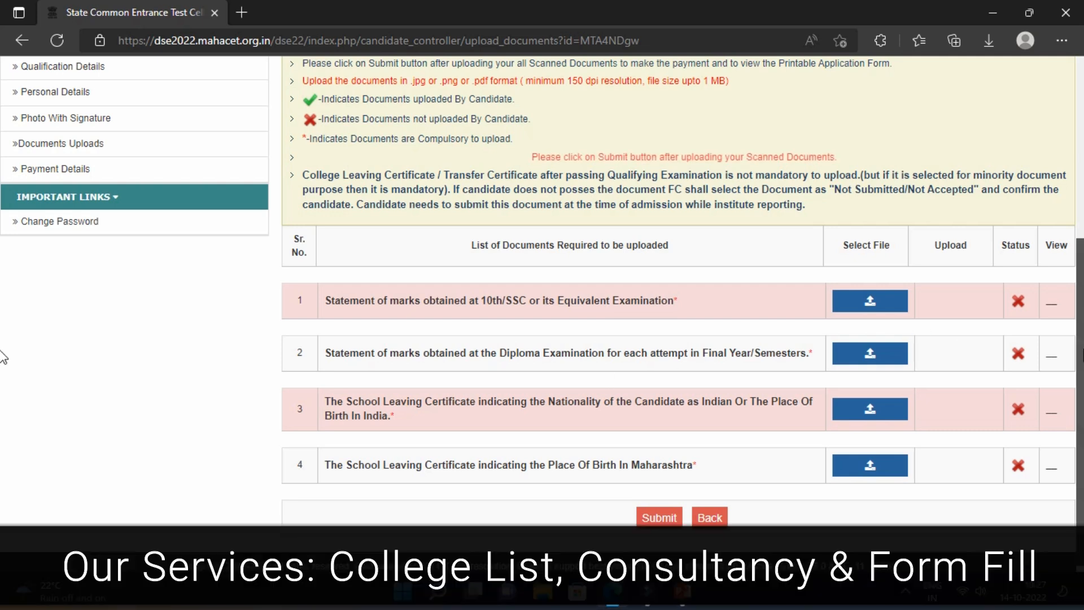
scroll(3, 357, down, 1)
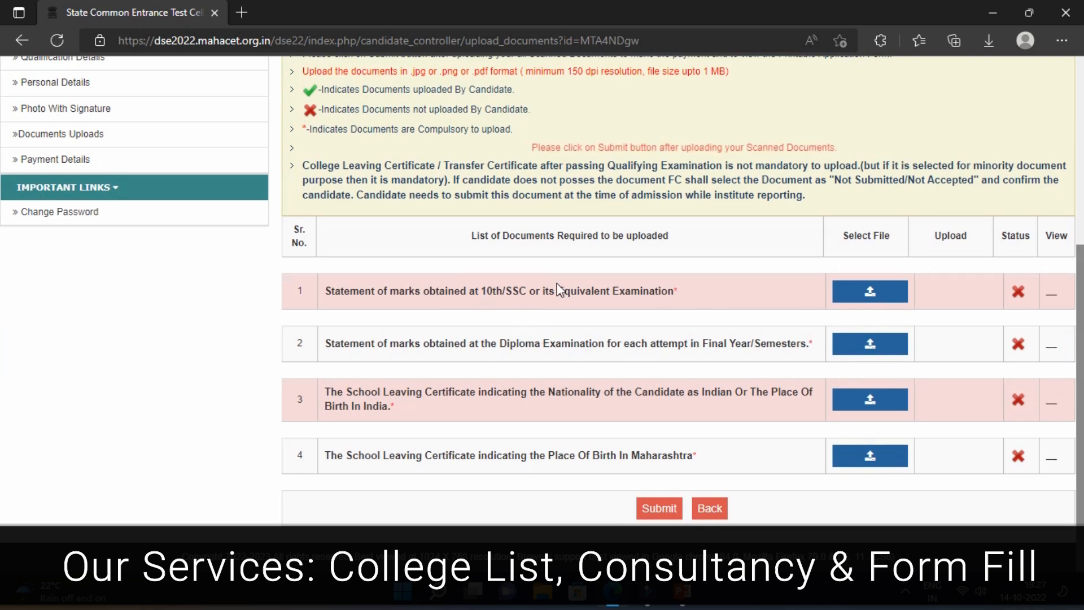
click(868, 291)
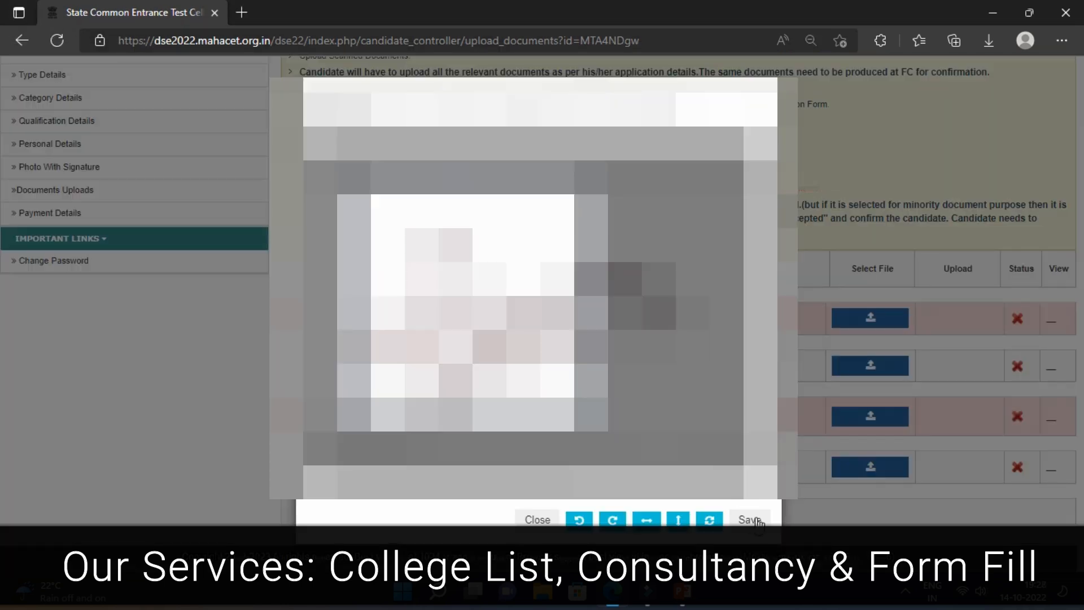
click(757, 520)
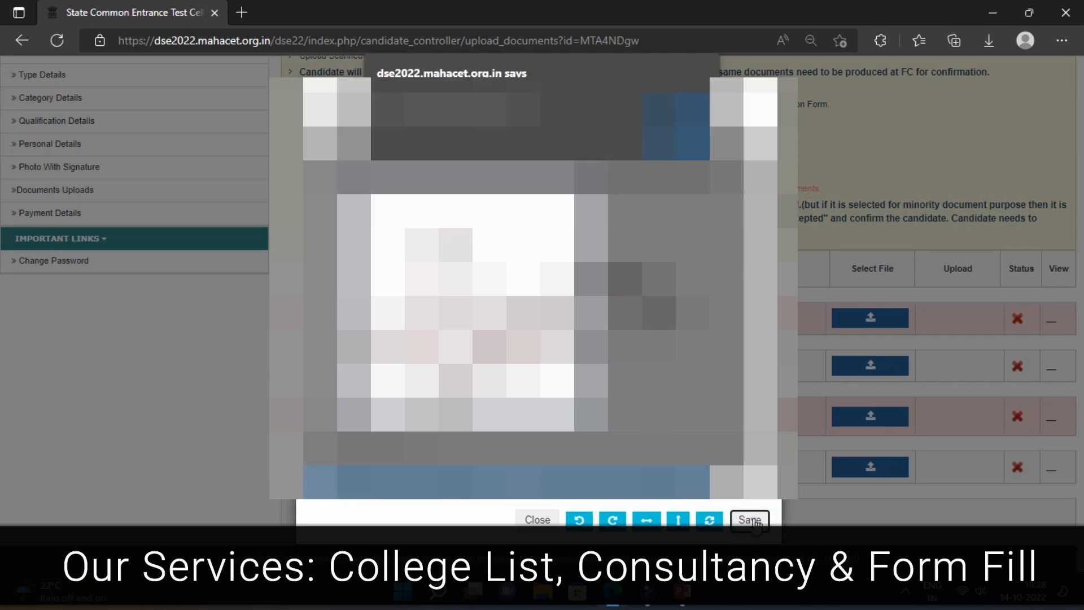
click(681, 110)
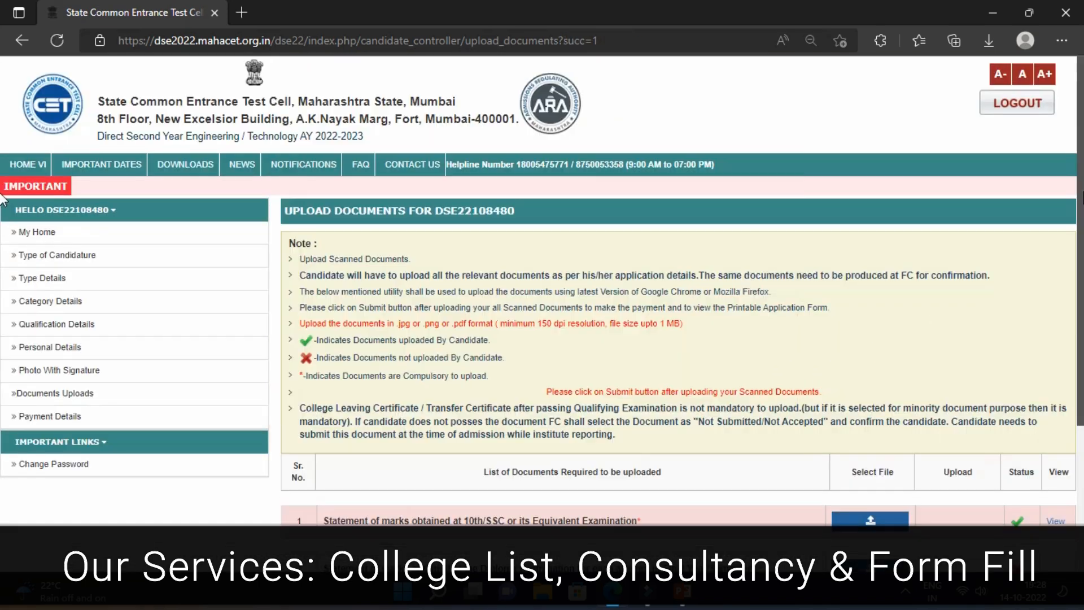
scroll(745, 380, down, 4)
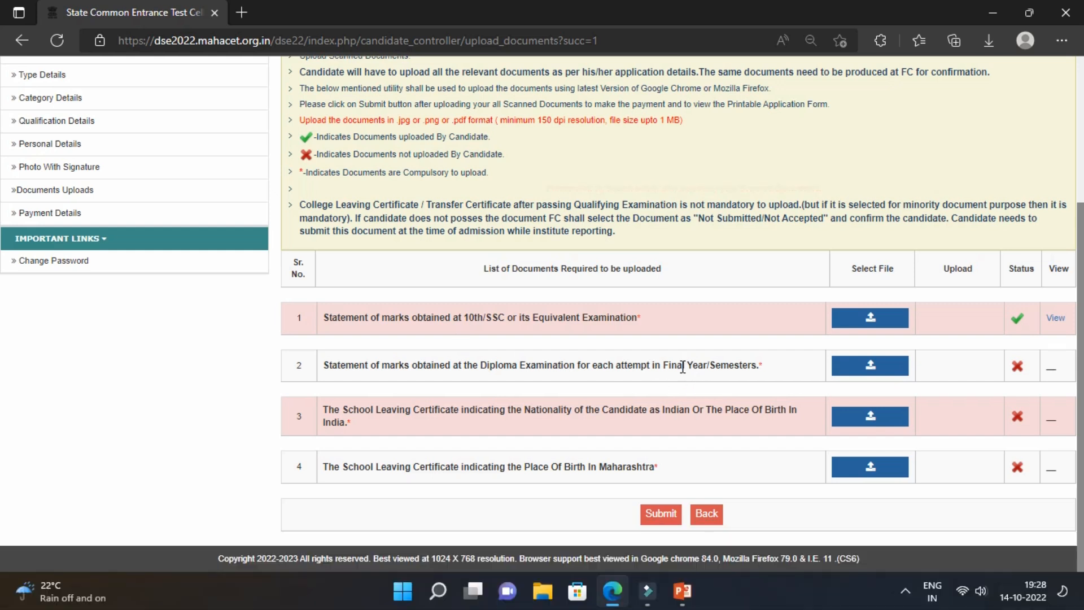
Upload the Diploma marks statement and the nationality and Maharashtra birthplace leaving certificates.
click(884, 373)
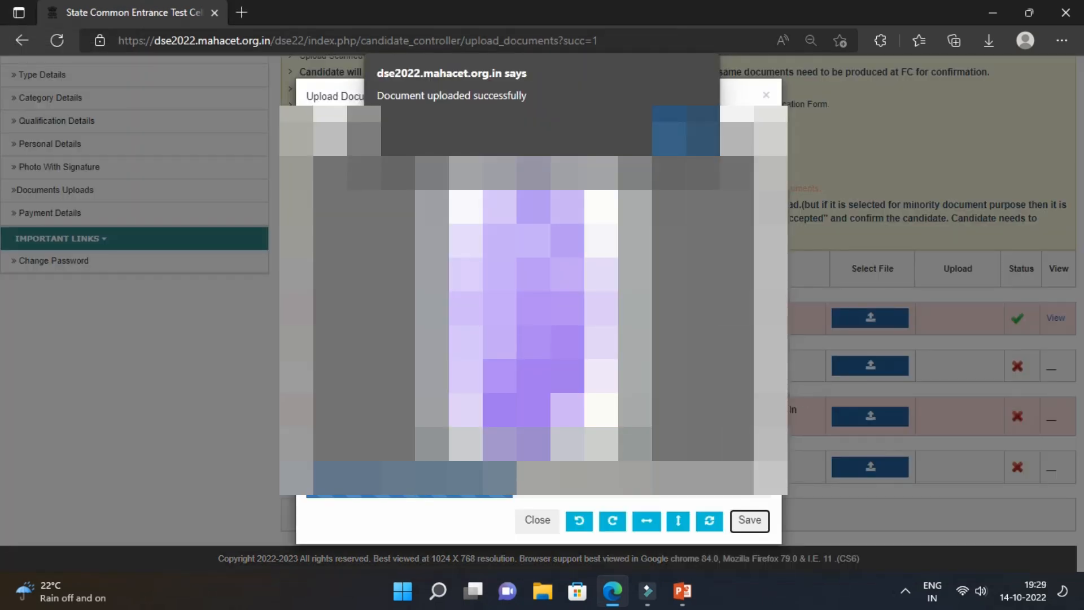
key(Return)
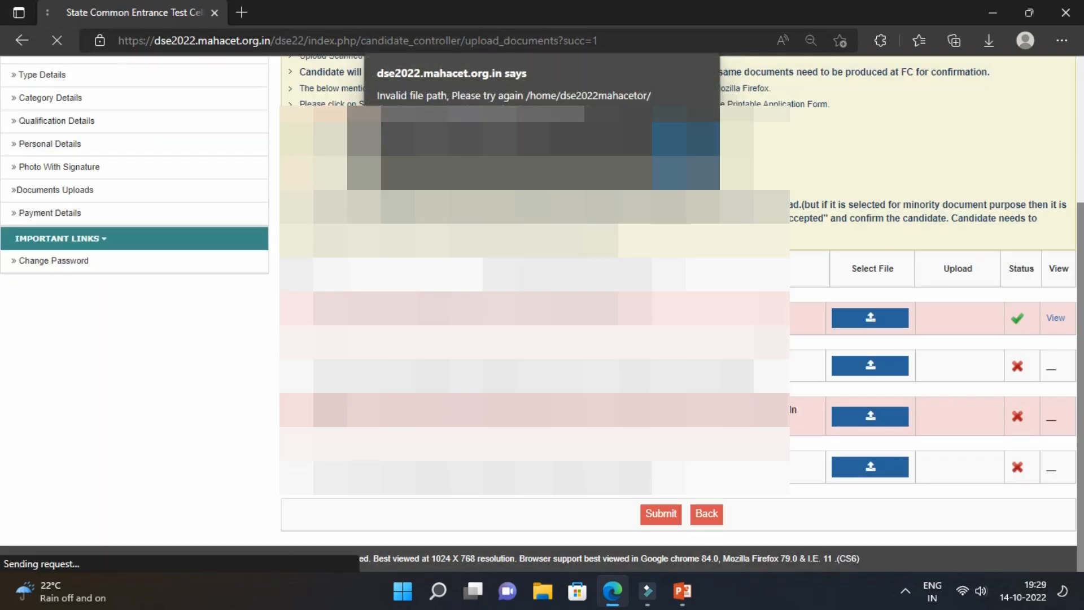
key(Return)
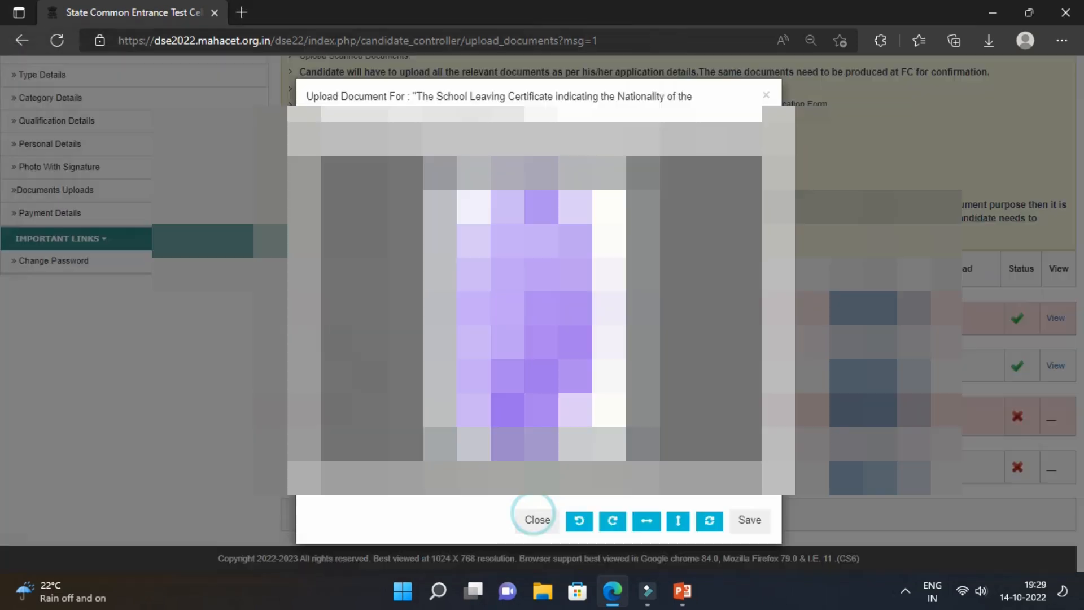
click(750, 518)
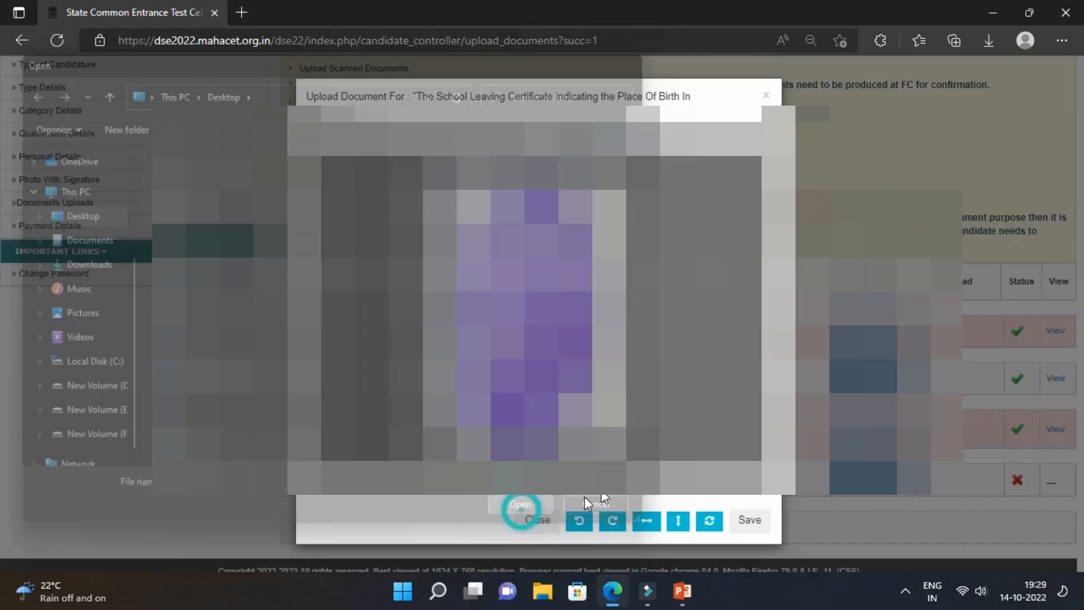
key(Return)
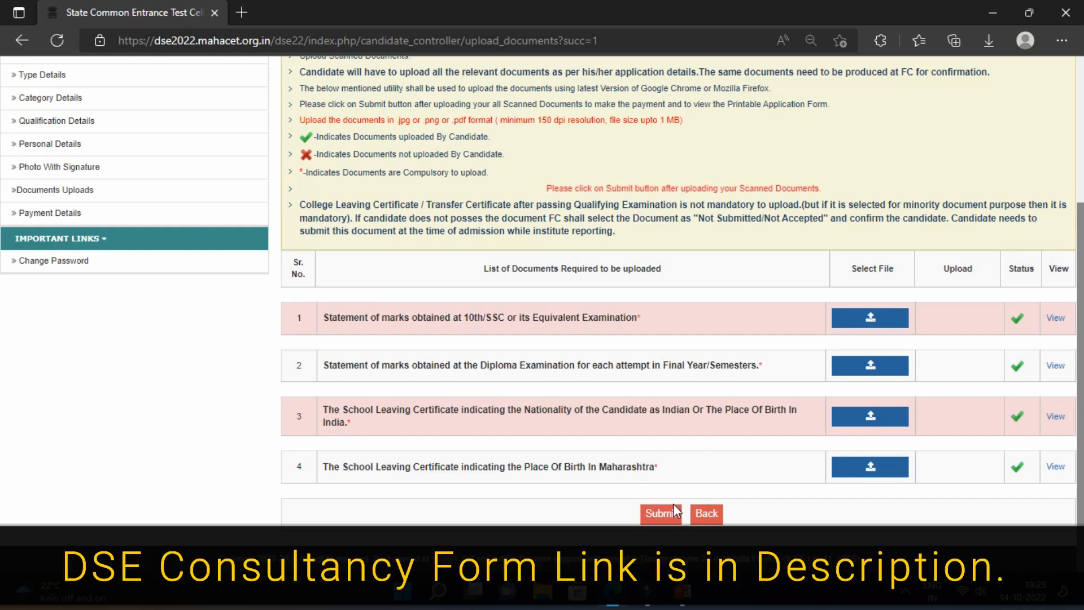
Submit and confirm the four documents, then check the 800 DSE 2022-23 Registration Fee.
click(661, 514)
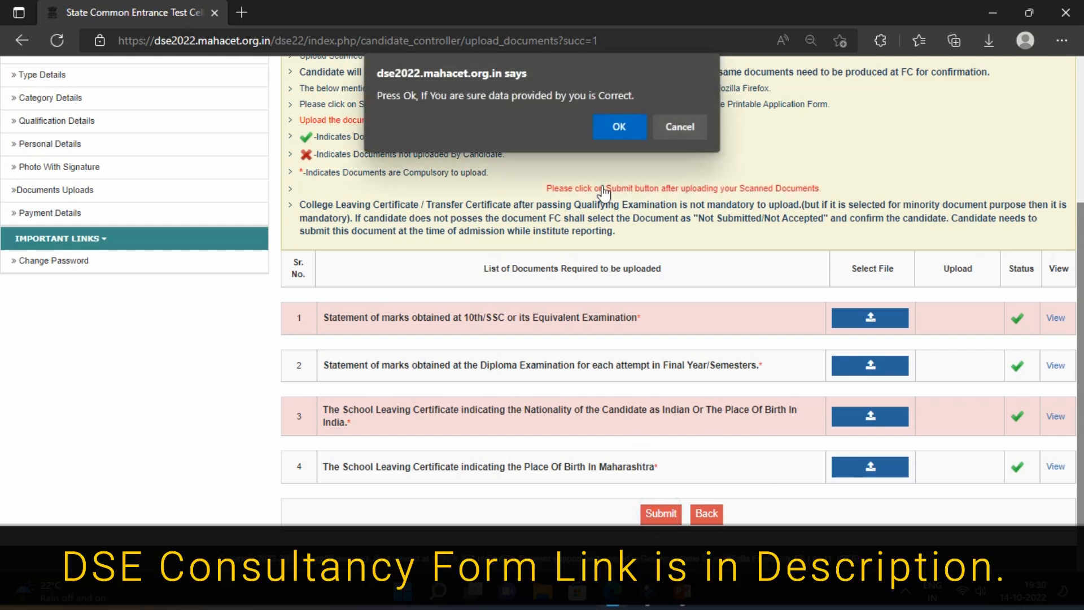
click(612, 128)
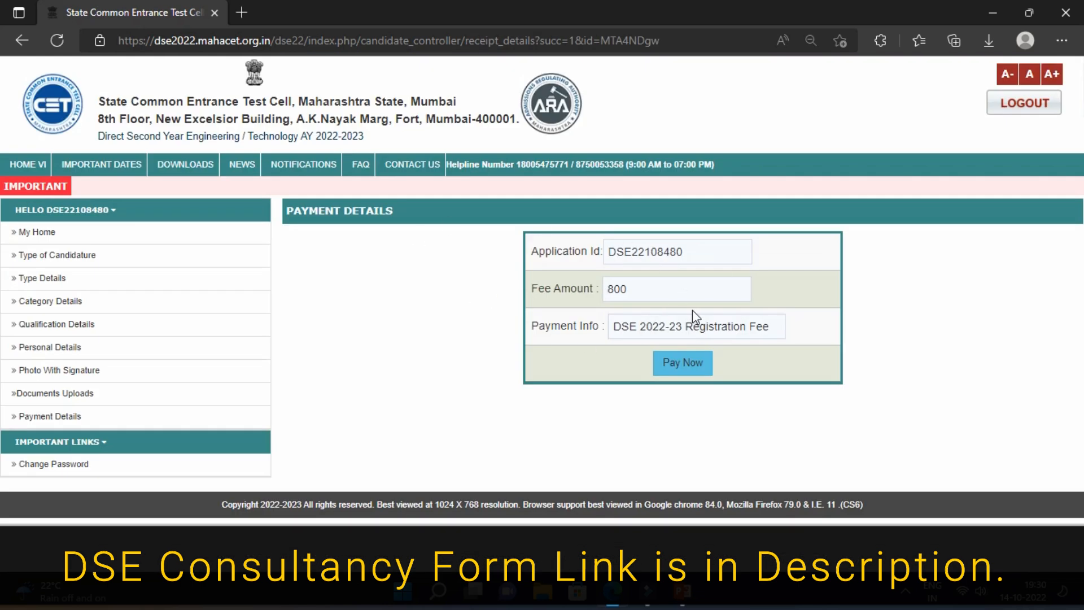
double_click(650, 299)
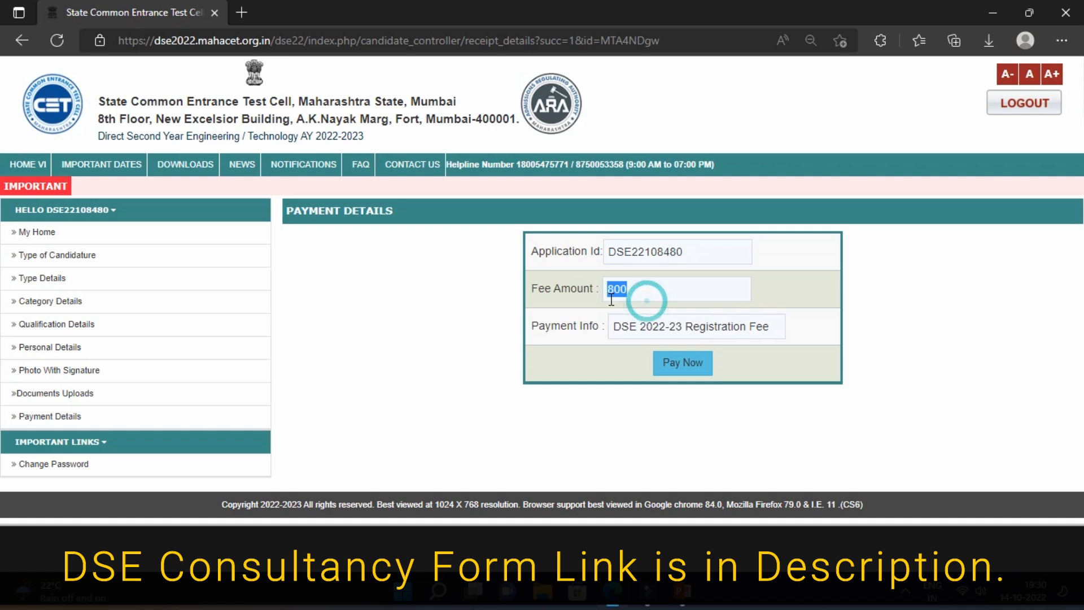
click(657, 298)
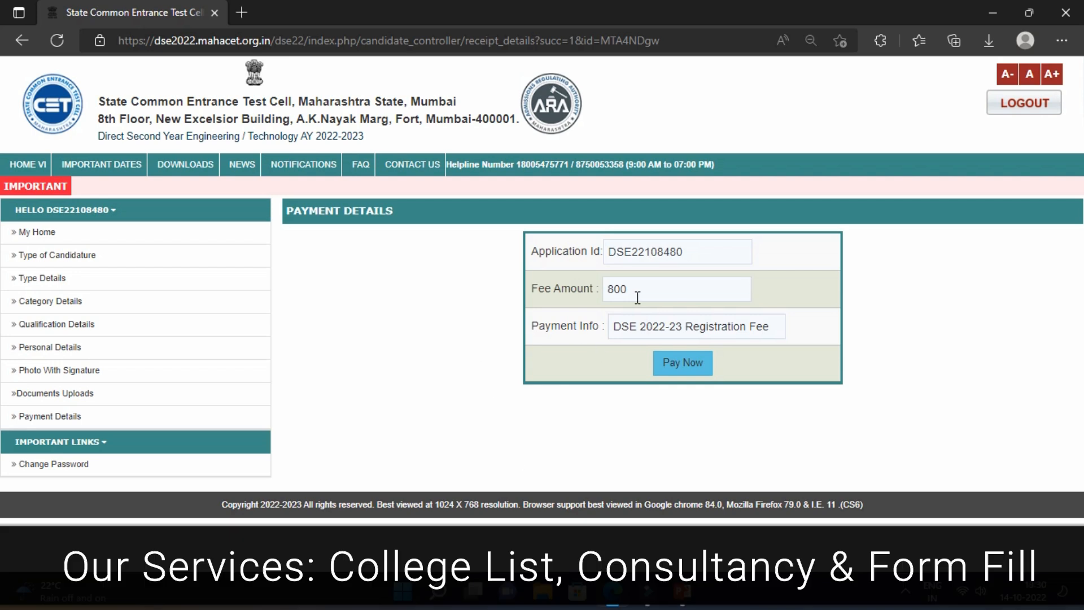
double_click(616, 290)
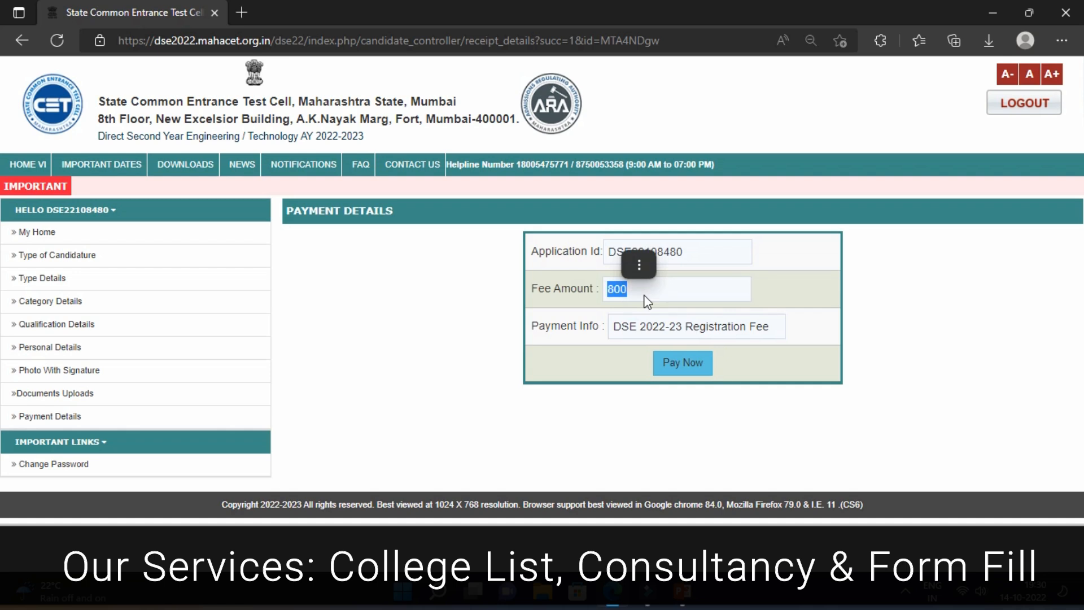
click(647, 300)
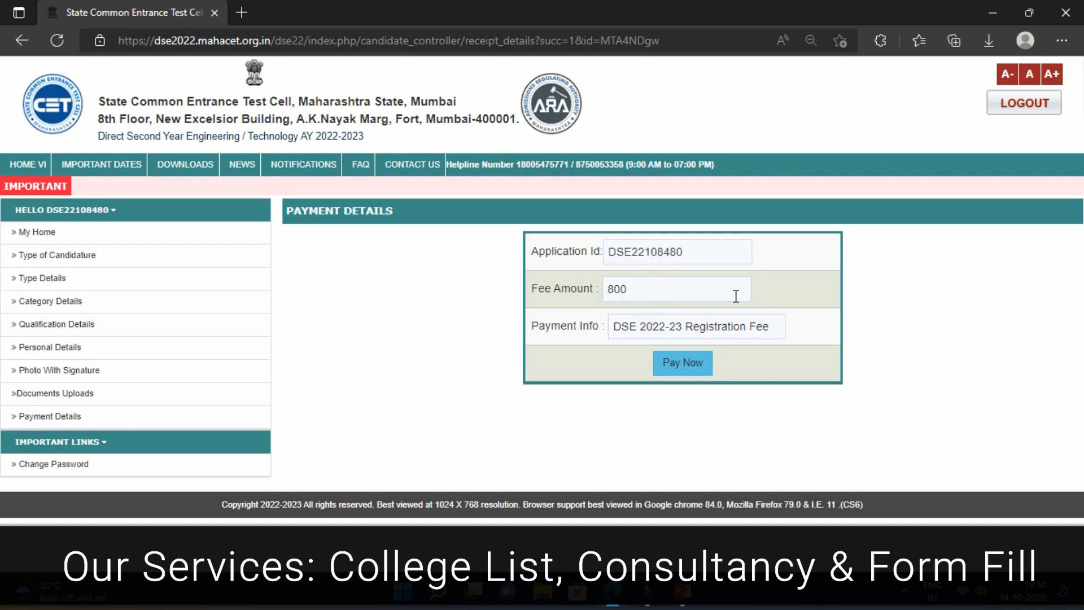